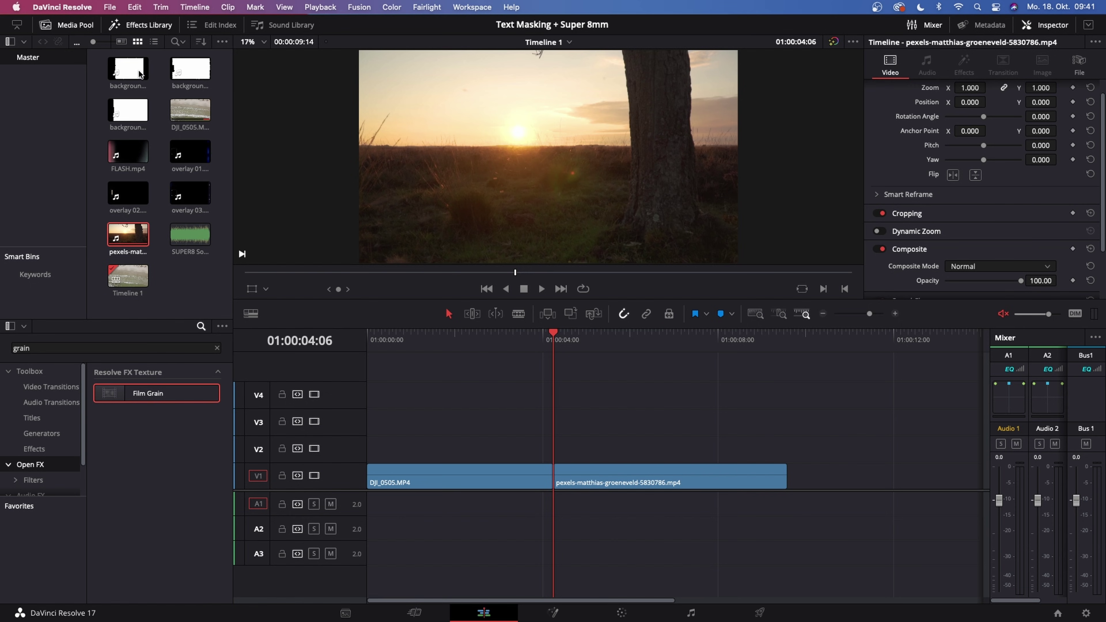
Review the background, FLASH.mp4 and SUPER8 Sound items in the Media Pool
{"action": "left_click", "coordinate": [123, 71]}
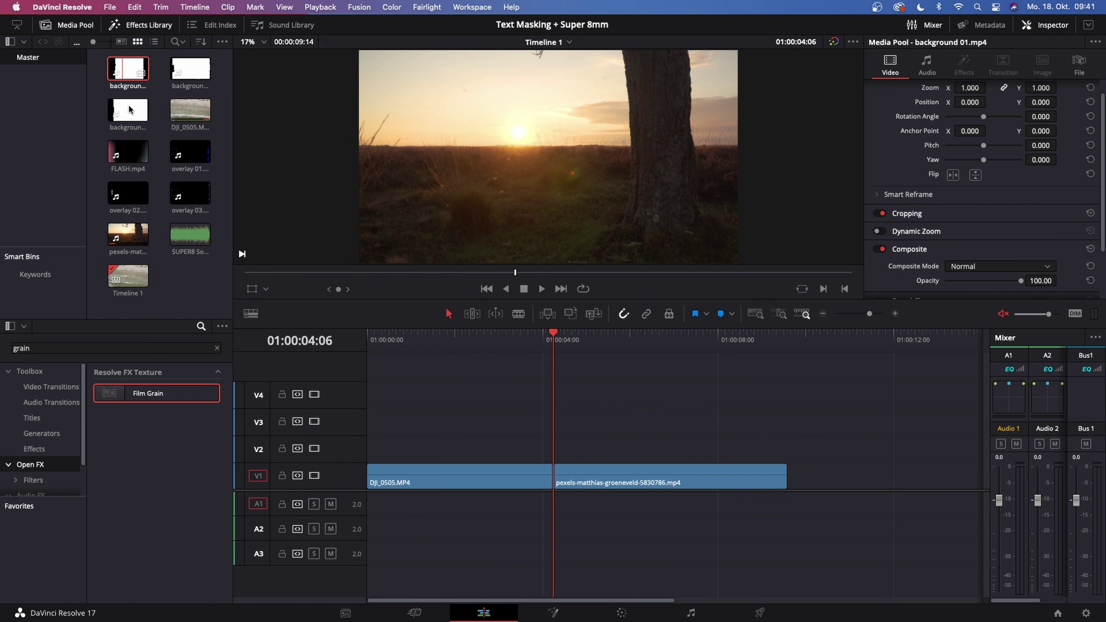
{"action": "left_click", "coordinate": [120, 161]}
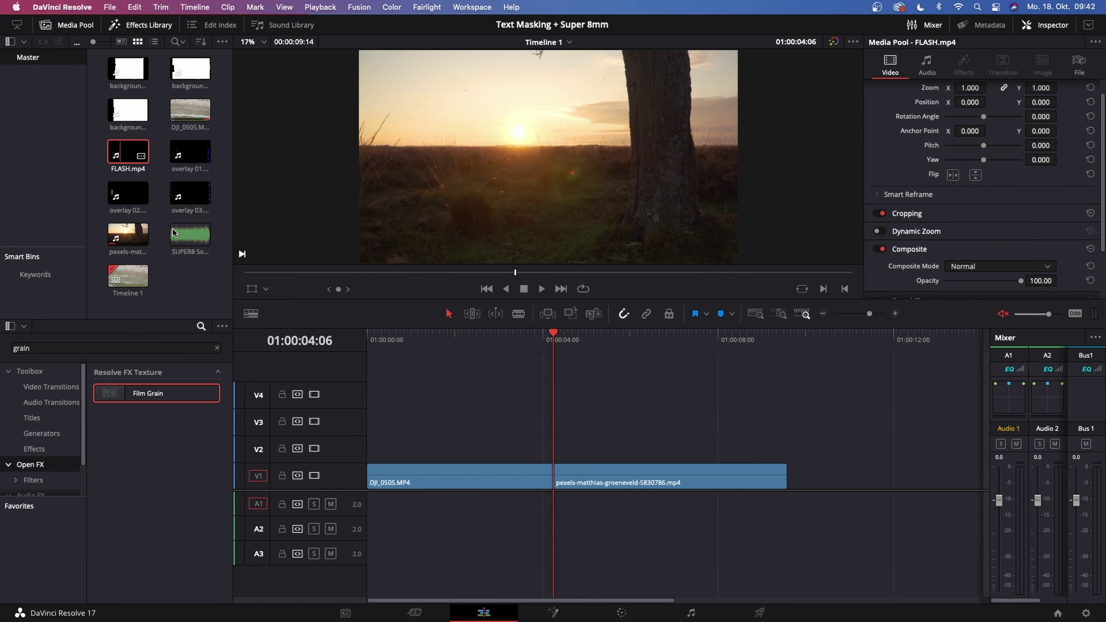
{"action": "left_click", "coordinate": [186, 240]}
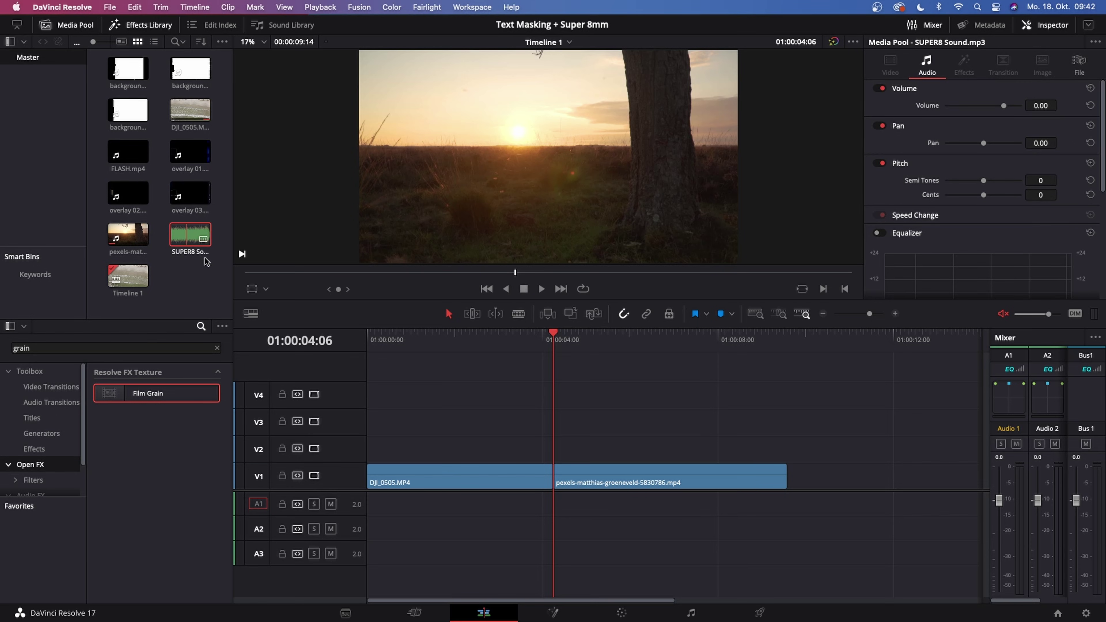
Scrub the timeline over the DJI_0505.MP4 beach clip to about 01:00:02:04
{"action": "left_click", "coordinate": [463, 339]}
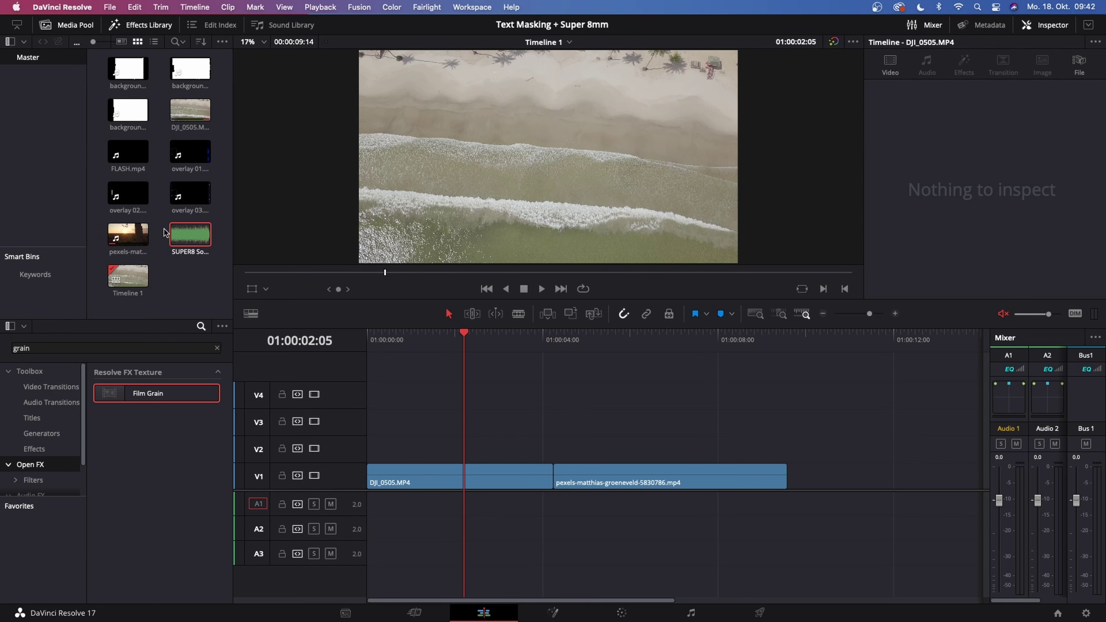
{"action": "key", "text": "j"}
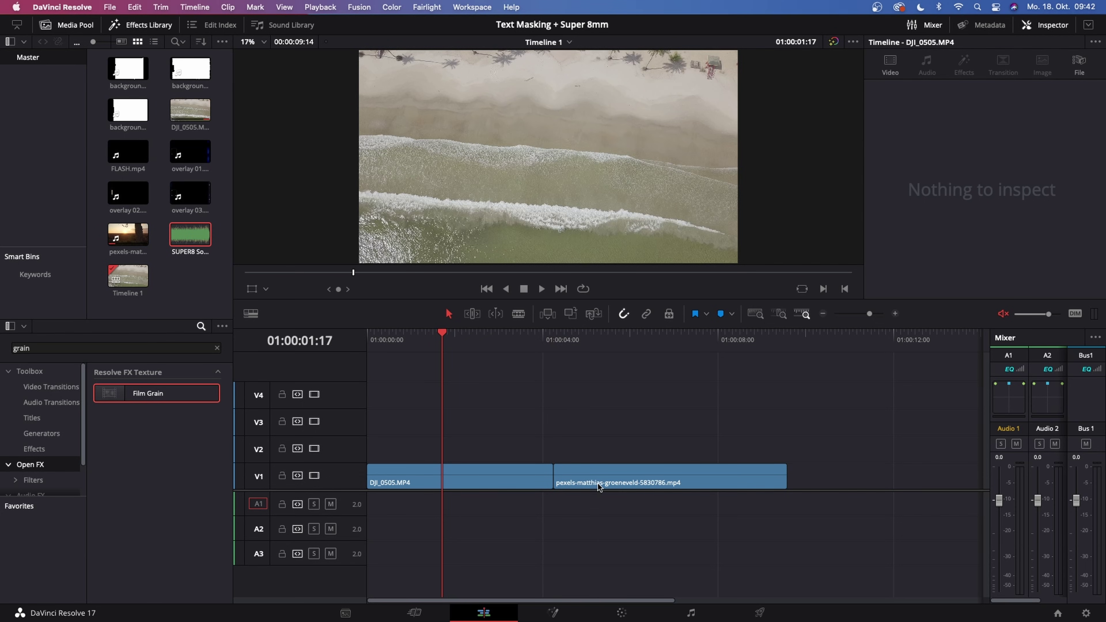
{"action": "left_click", "coordinate": [446, 335]}
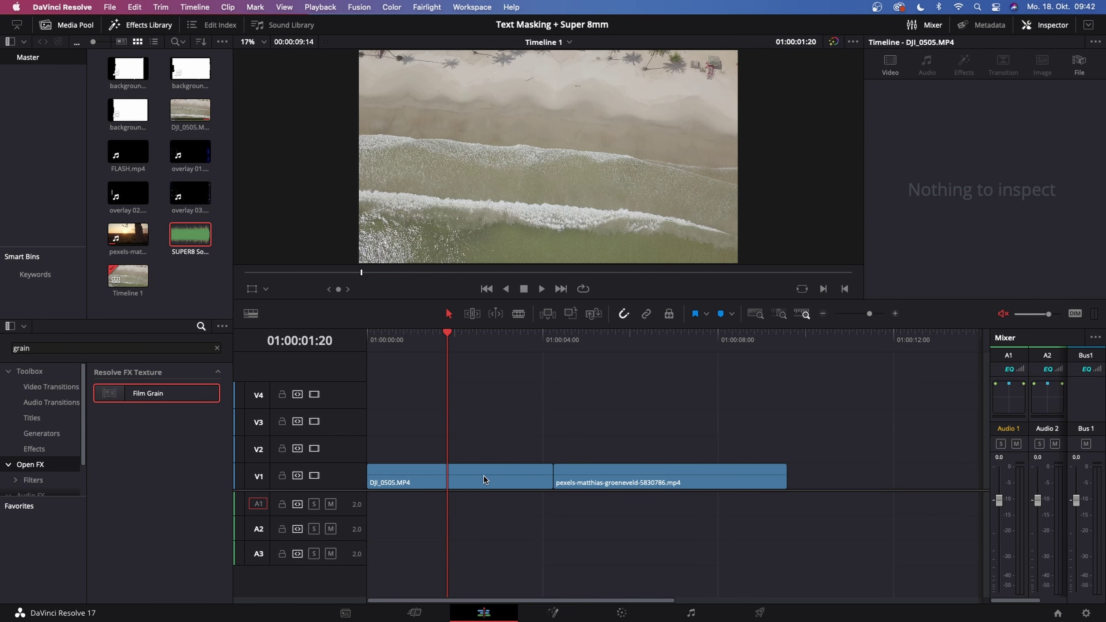
{"action": "left_click_drag", "start_coordinate": [443, 347], "coordinate": [462, 366]}
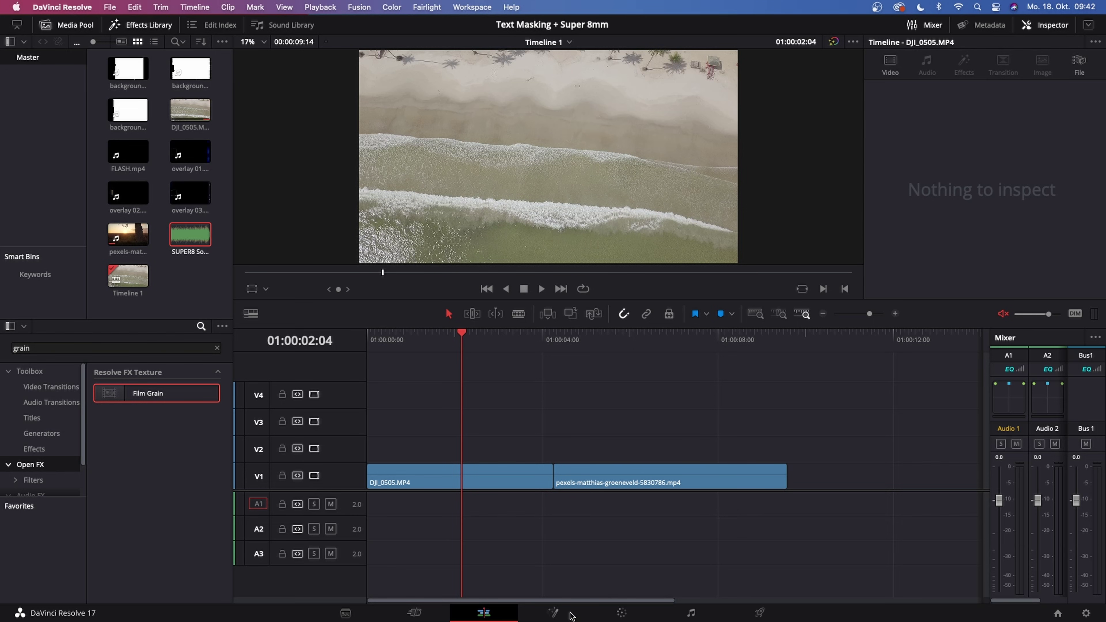
On the Color page, lower the beach clip's contrast and raise its offset
{"action": "left_click", "coordinate": [621, 614]}
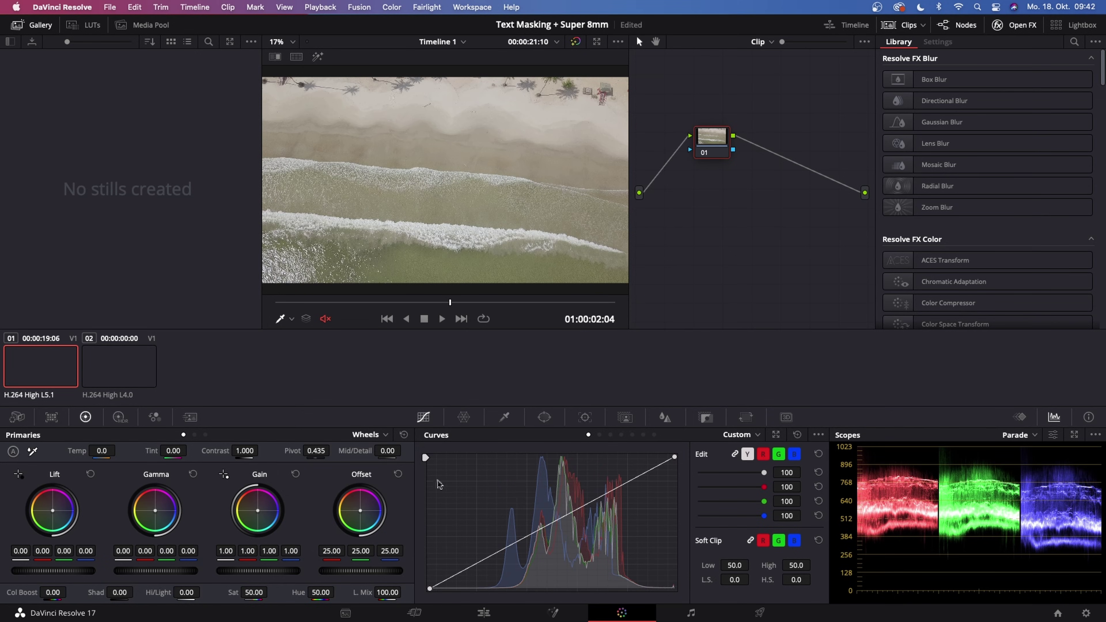
{"action": "left_click_drag", "start_coordinate": [250, 453], "coordinate": [207, 453]}
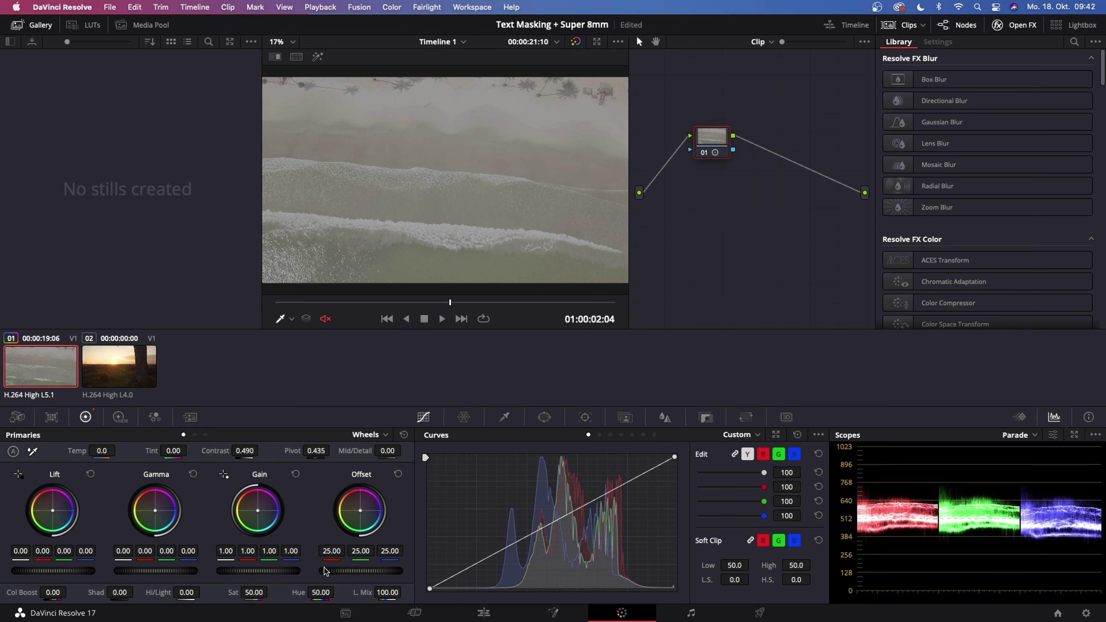
{"action": "left_click_drag", "start_coordinate": [361, 571], "coordinate": [399, 570]}
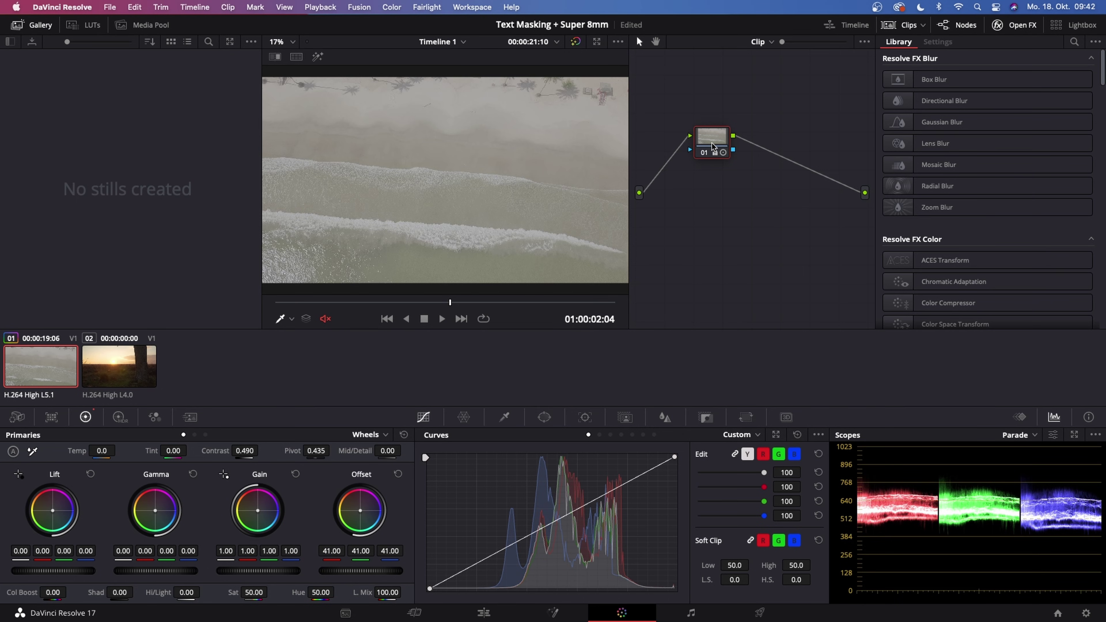
Add a serial node and set Lift red to -0.04 and Gamma RGB to 0.02/-0.01/-0.02
{"action": "key", "text": "alt+s"}
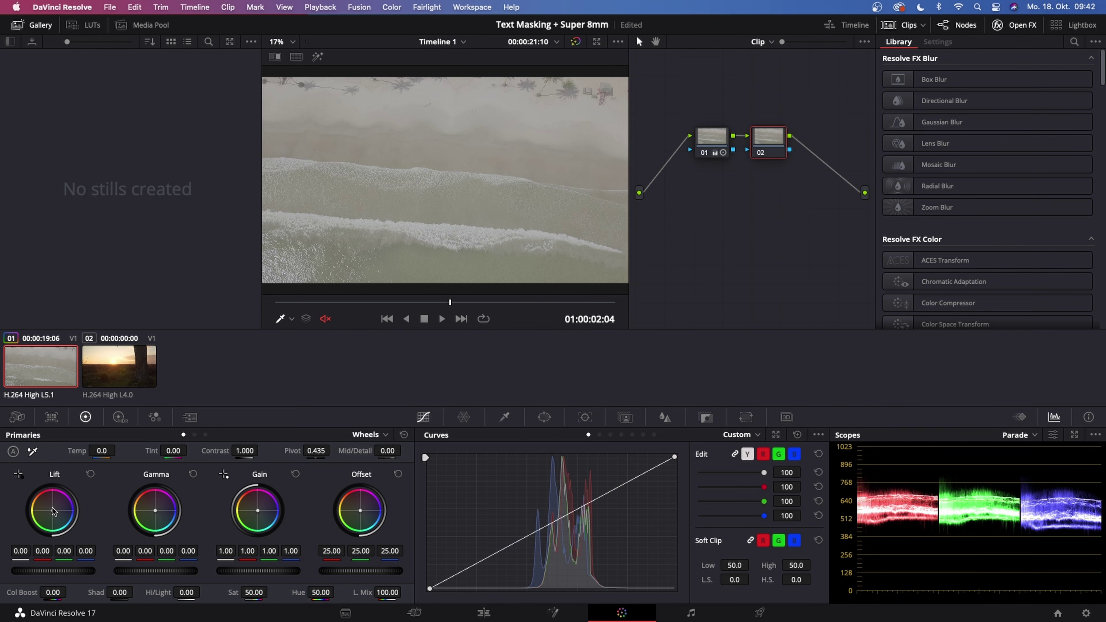
{"action": "left_click_drag", "start_coordinate": [52, 510], "coordinate": [53, 512]}
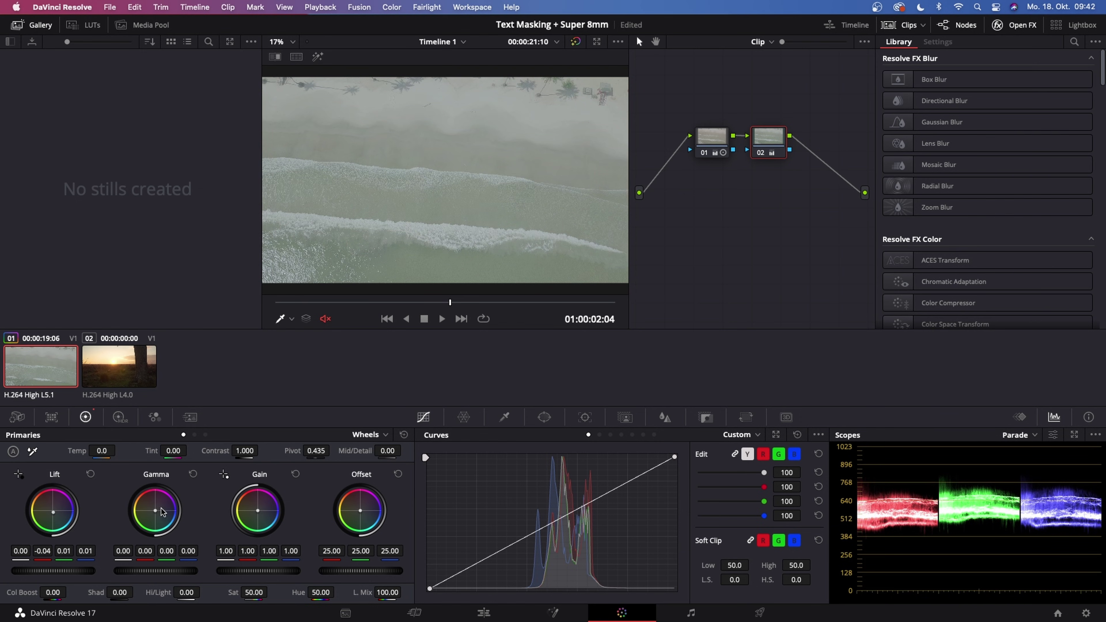
{"action": "left_click_drag", "start_coordinate": [155, 513], "coordinate": [138, 491]}
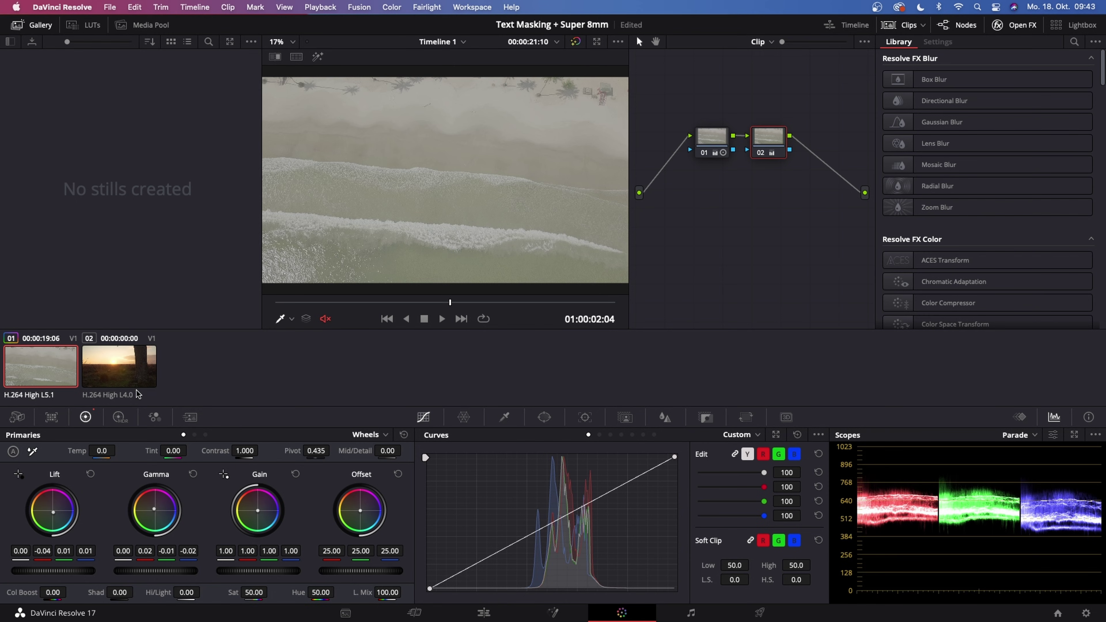
Select the sunset clip, set contrast to 0.726 and offset to 27.00
{"action": "left_click", "coordinate": [124, 377]}
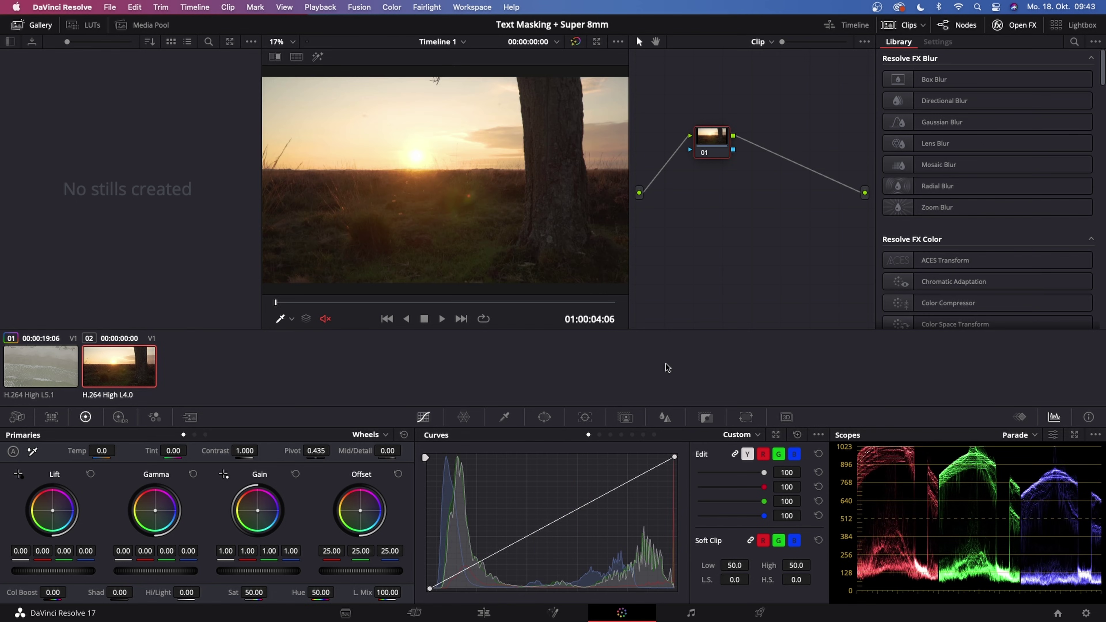
{"action": "left_click_drag", "start_coordinate": [245, 455], "coordinate": [213, 455]}
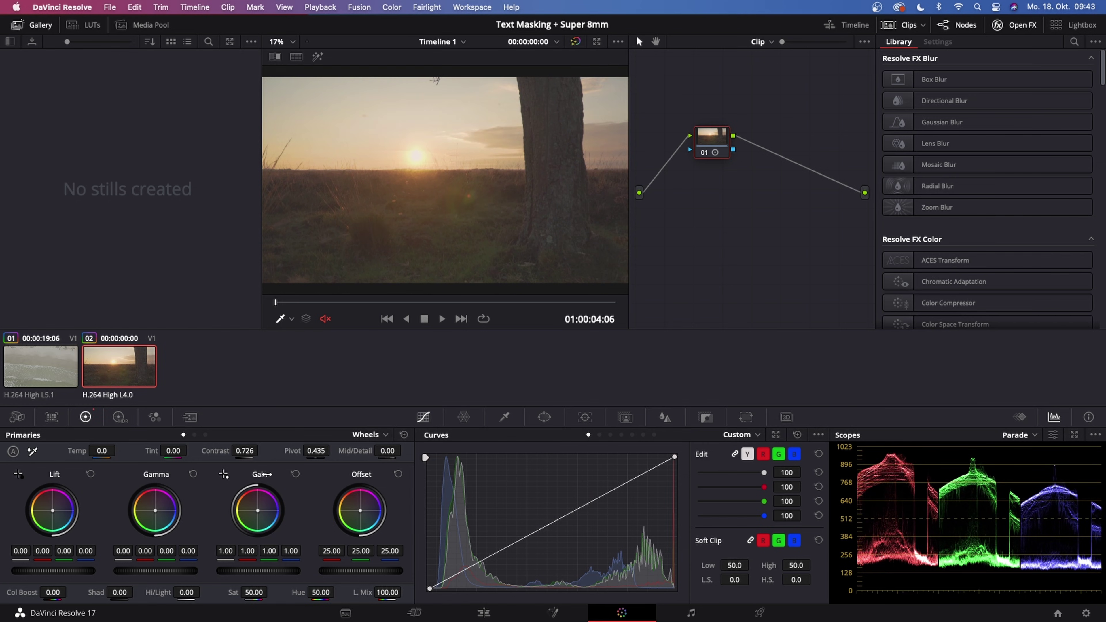
{"action": "left_click_drag", "start_coordinate": [353, 571], "coordinate": [369, 571]}
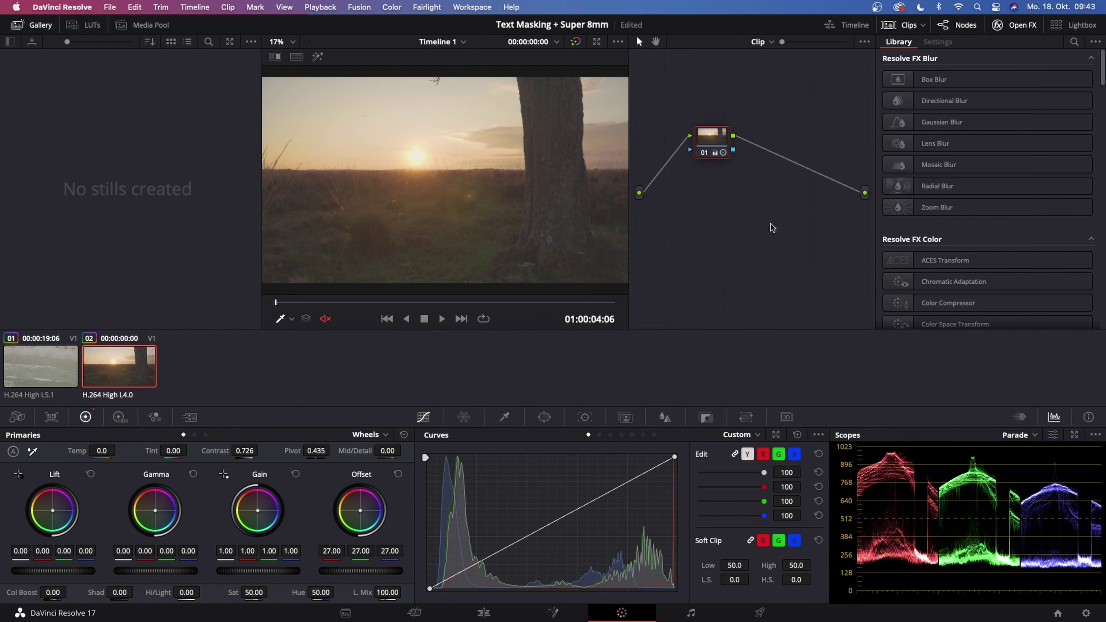
Add a second node that cools the sunset's shadows and warms its midtones
{"action": "key", "text": "alt+s"}
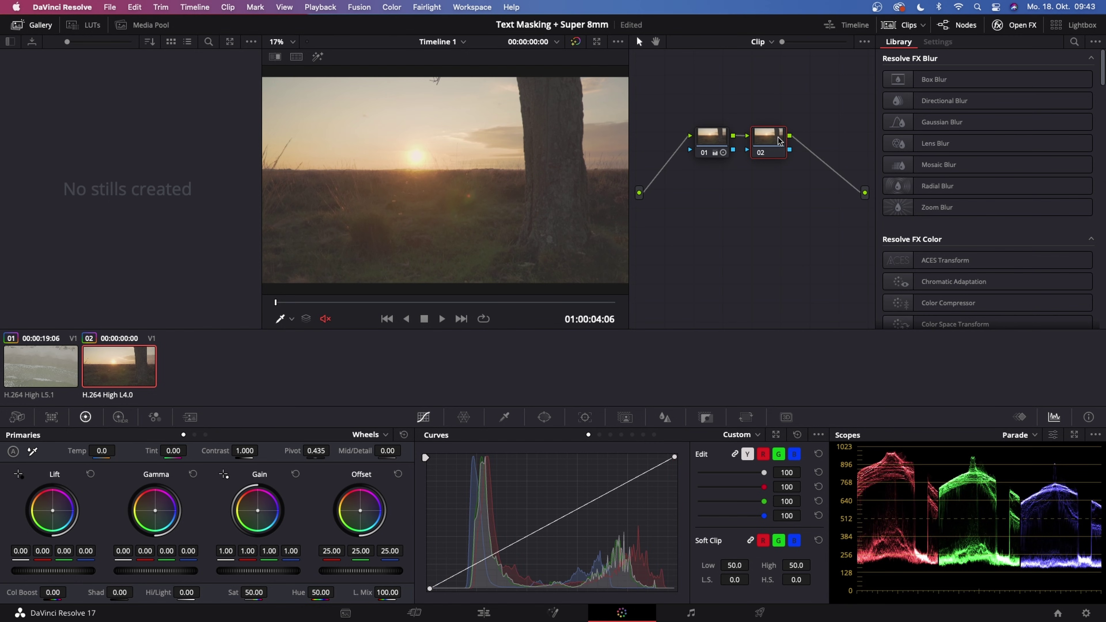
{"action": "left_click_drag", "start_coordinate": [788, 158], "coordinate": [788, 167]}
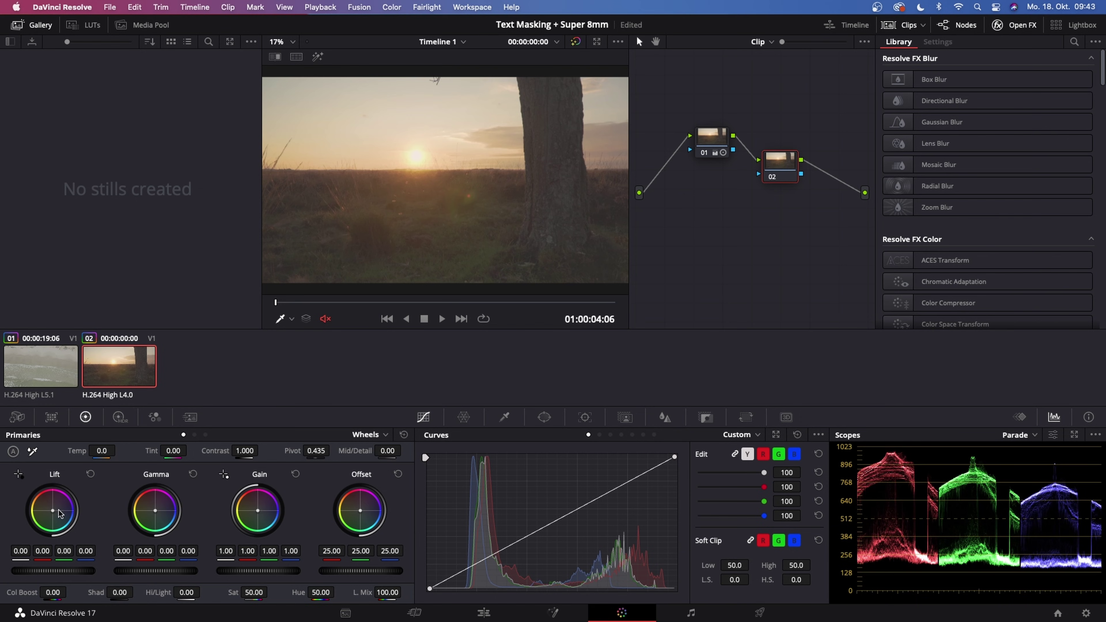
{"action": "left_click_drag", "start_coordinate": [50, 513], "coordinate": [53, 511]}
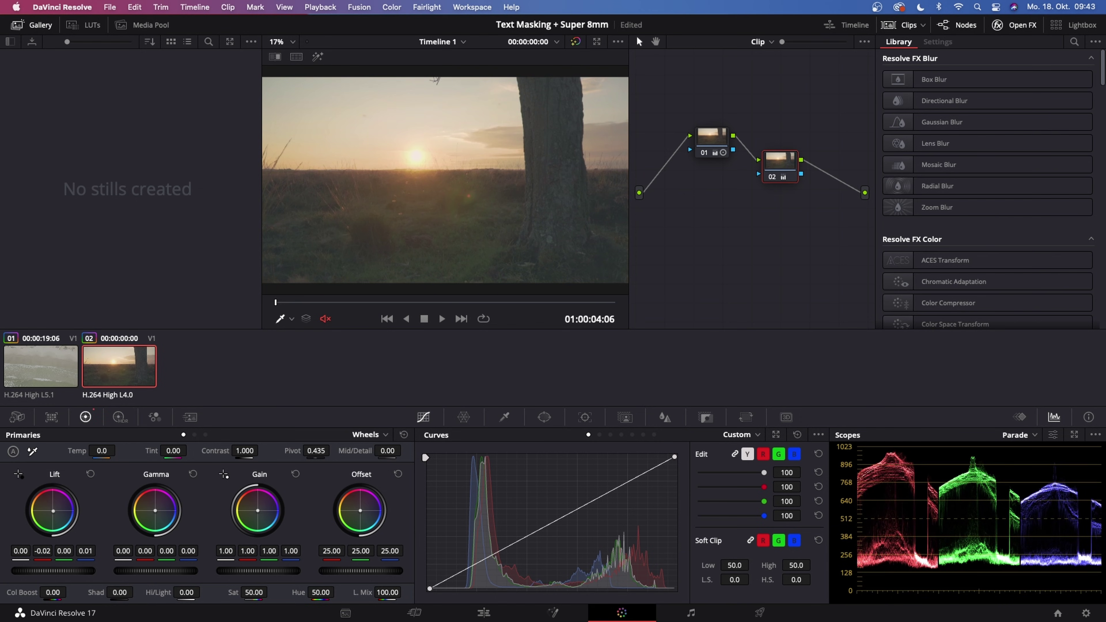
{"action": "left_click_drag", "start_coordinate": [162, 514], "coordinate": [153, 510]}
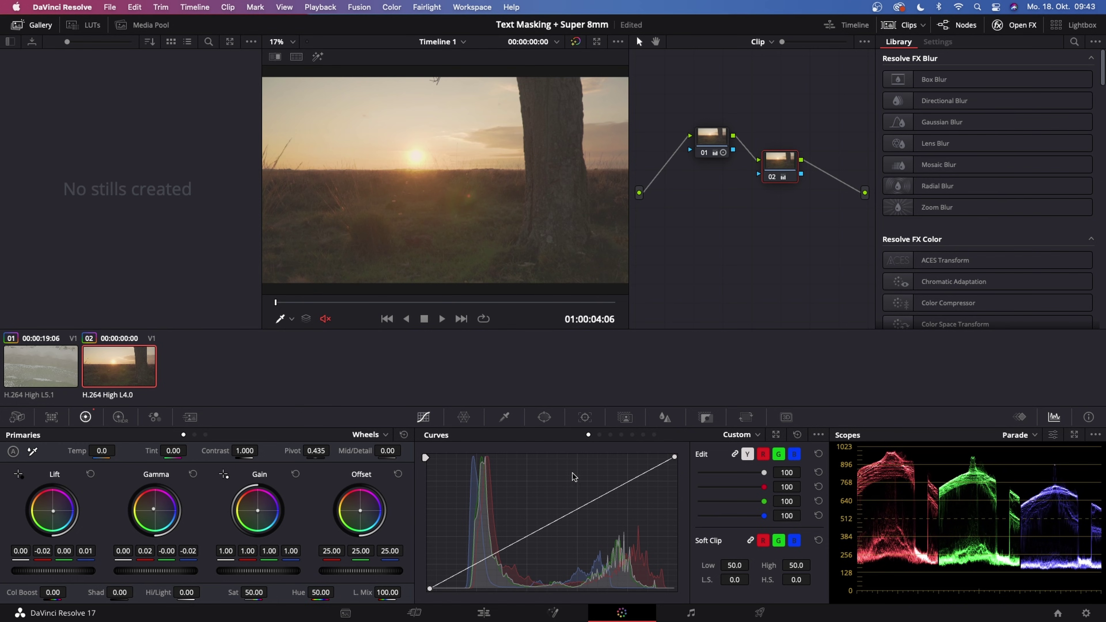
On the Edit page, put background 02.mp4 on V2 at the start and delete its A2 audio
{"action": "left_click", "coordinate": [484, 612]}
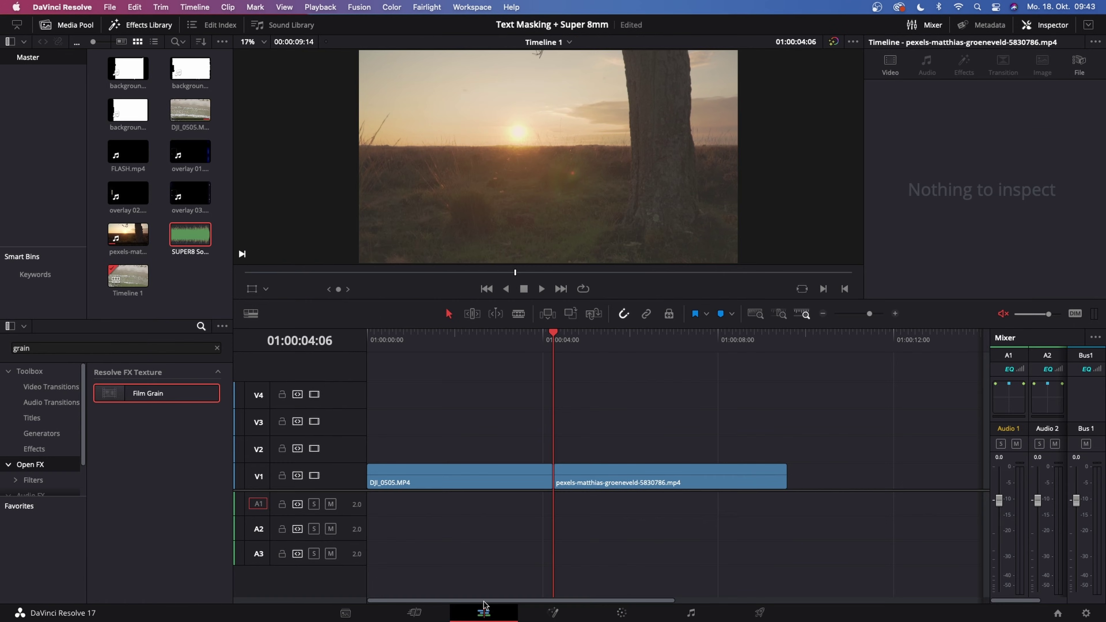
{"action": "left_click_drag", "start_coordinate": [553, 341], "coordinate": [463, 350]}
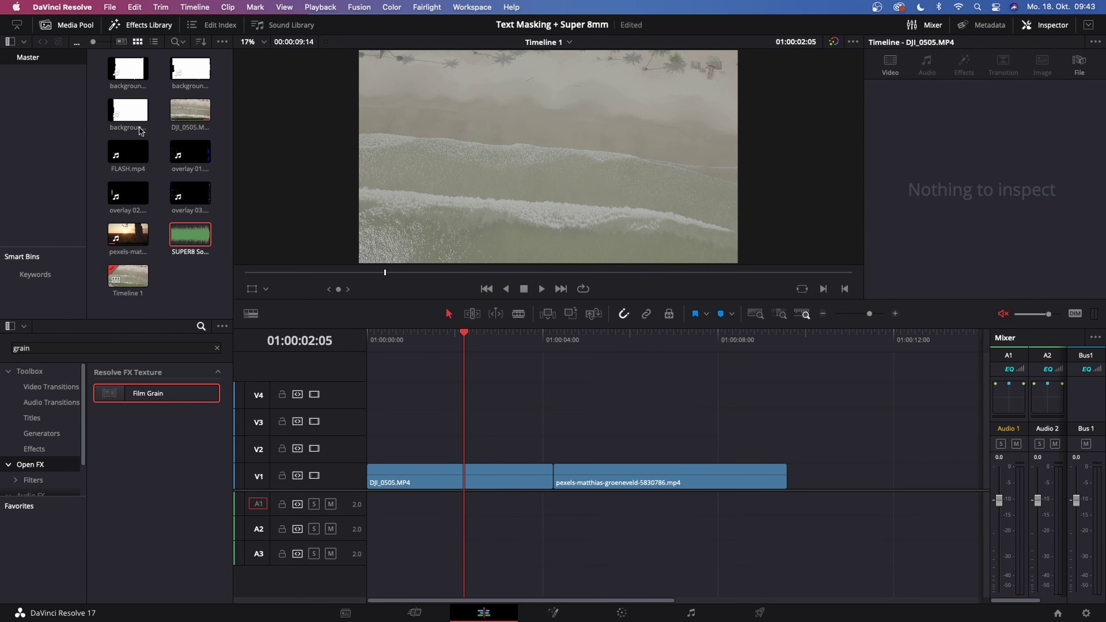
{"action": "left_click_drag", "start_coordinate": [191, 68], "coordinate": [374, 456]}
{"action": "left_click", "coordinate": [408, 336]}
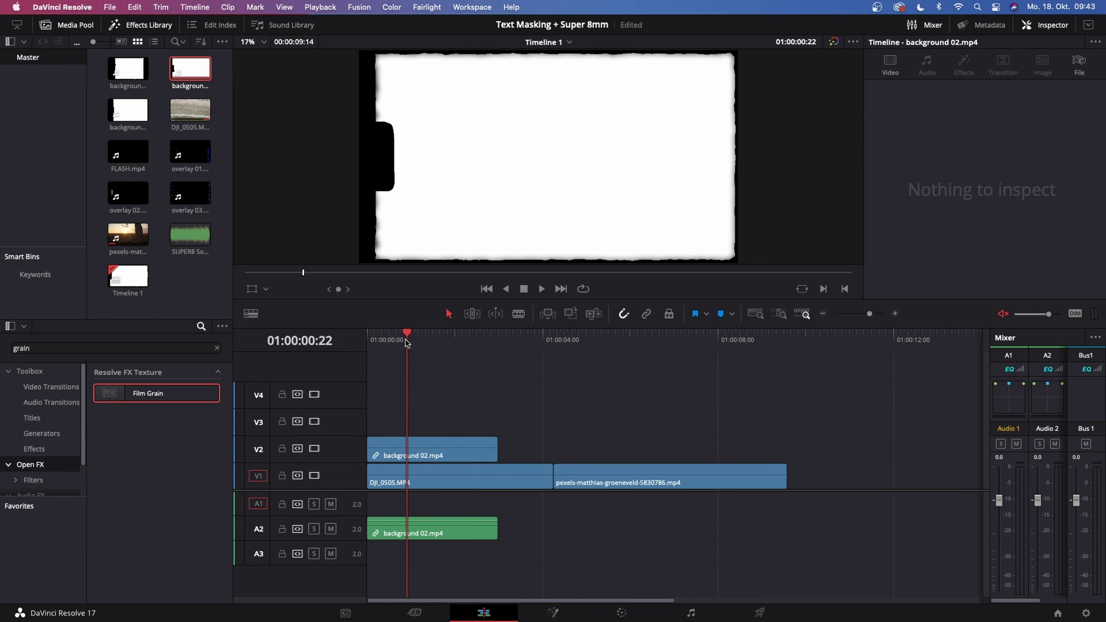
{"action": "left_click", "coordinate": [439, 535]}
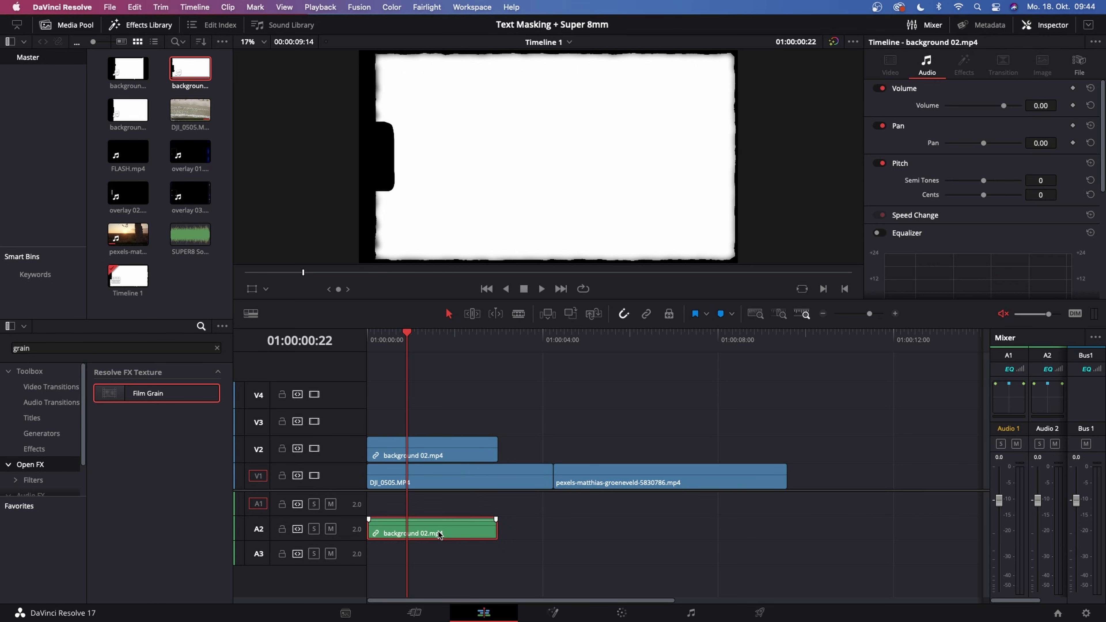
{"action": "key", "text": "Delete"}
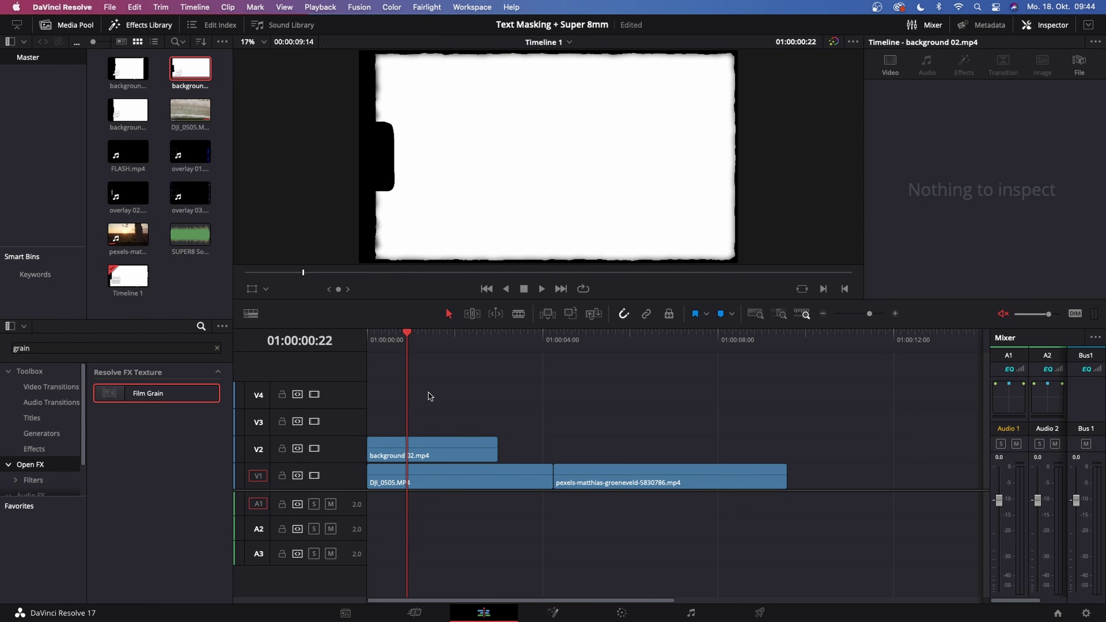
{"action": "left_click", "coordinate": [402, 450]}
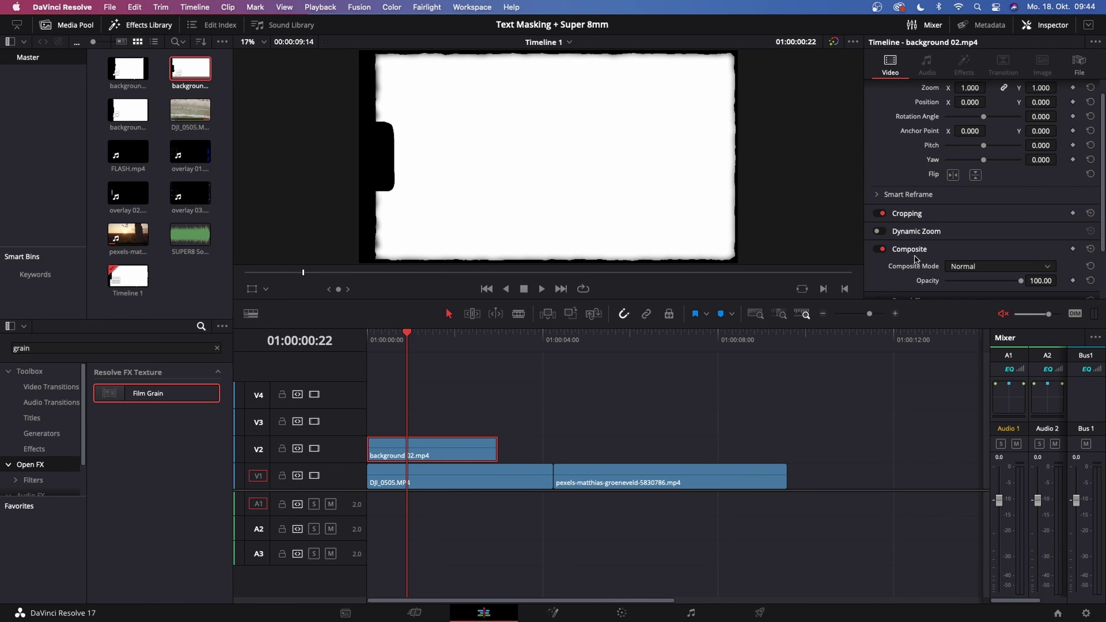
Set the background clip's Composite Mode to Multiply and save the project
{"action": "left_click", "coordinate": [970, 267]}
{"action": "scroll", "coordinate": [967, 307], "scroll_direction": "down", "scroll_amount": 8}
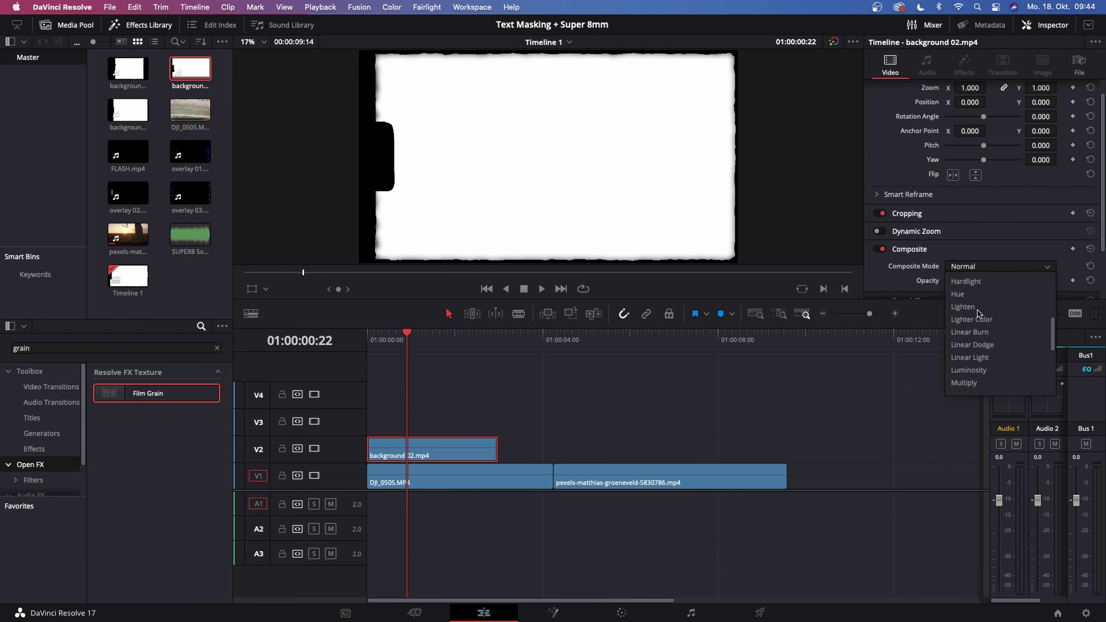
{"action": "left_click", "coordinate": [968, 307]}
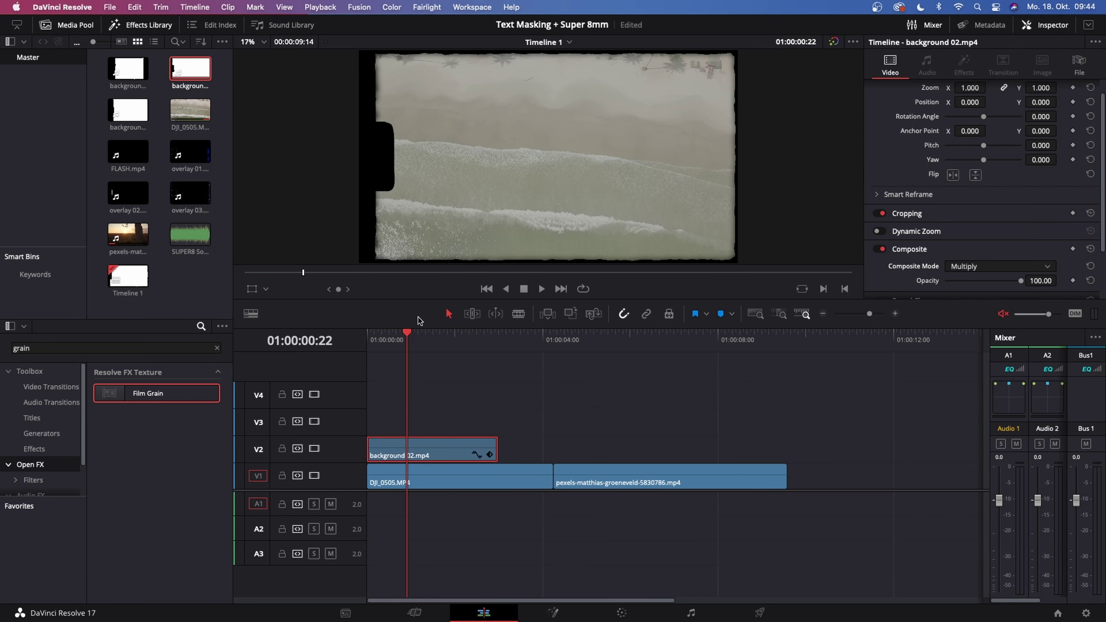
{"action": "left_click_drag", "start_coordinate": [409, 338], "coordinate": [436, 342]}
{"action": "key", "text": "super+s"}
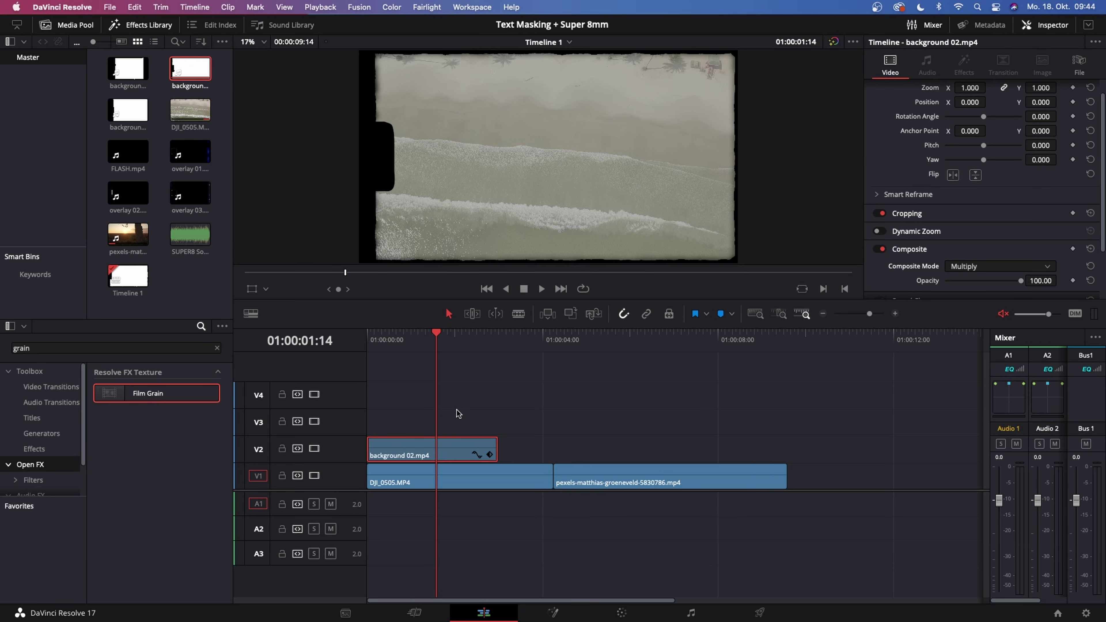
Repeat background 02.mp4 along V2 so it ends exactly at the footage's end
{"action": "left_click", "coordinate": [784, 341]}
{"action": "left_click", "coordinate": [444, 343]}
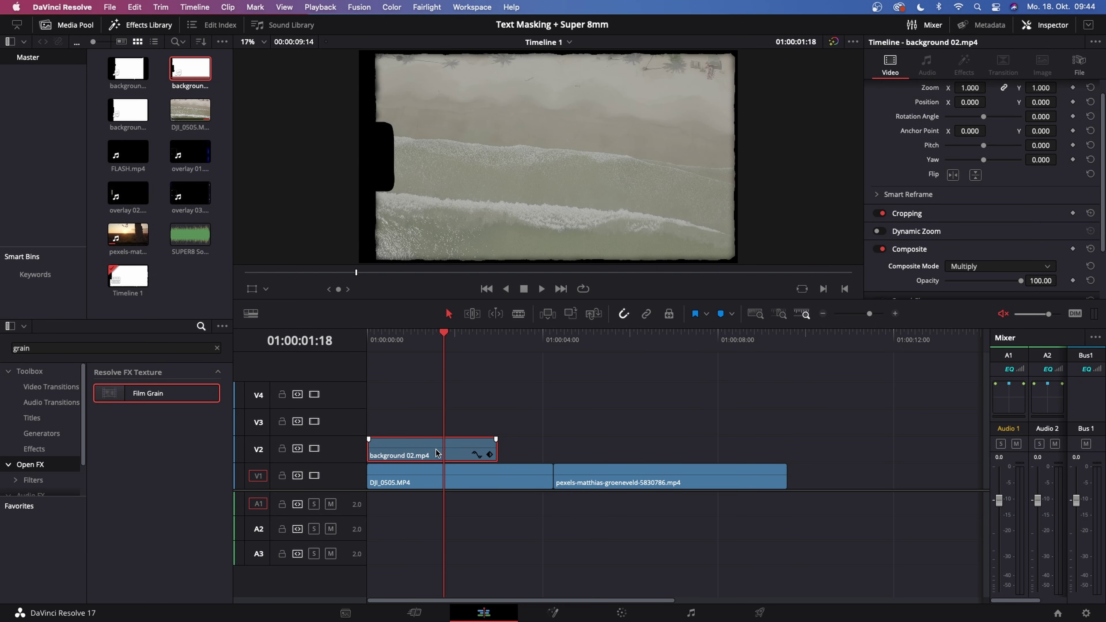
{"action": "left_click_drag", "start_coordinate": [429, 449], "coordinate": [784, 449]}
{"action": "scroll", "coordinate": [620, 410], "scroll_direction": "right", "scroll_amount": 3}
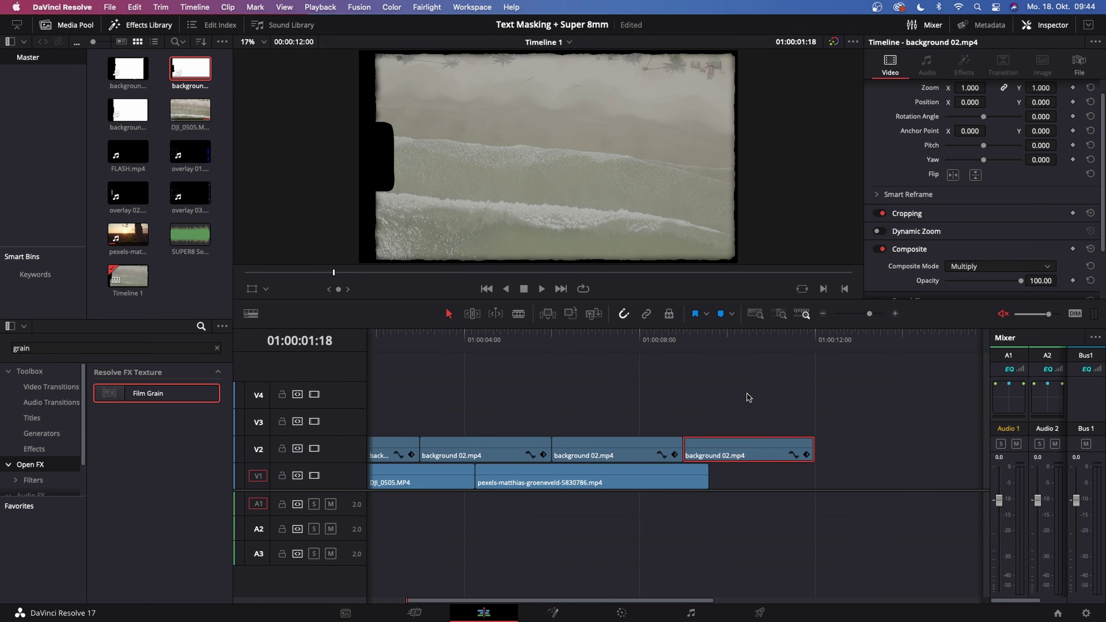
{"action": "left_click_drag", "start_coordinate": [725, 344], "coordinate": [709, 343]}
{"action": "left_click", "coordinate": [722, 417]}
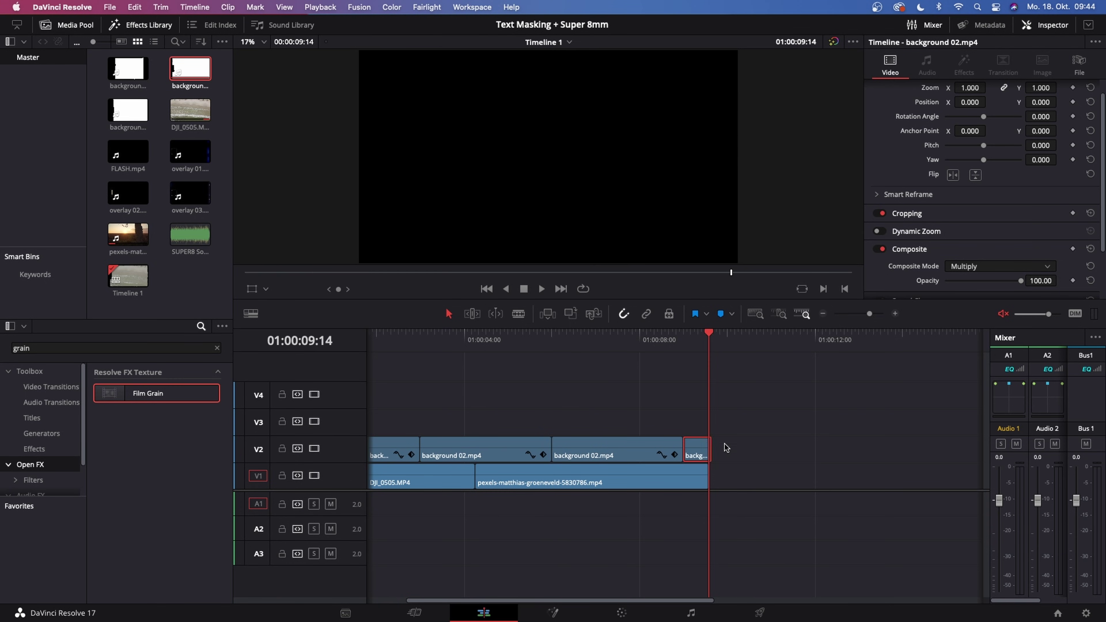
{"action": "scroll", "coordinate": [607, 383], "scroll_direction": "left", "scroll_amount": 3}
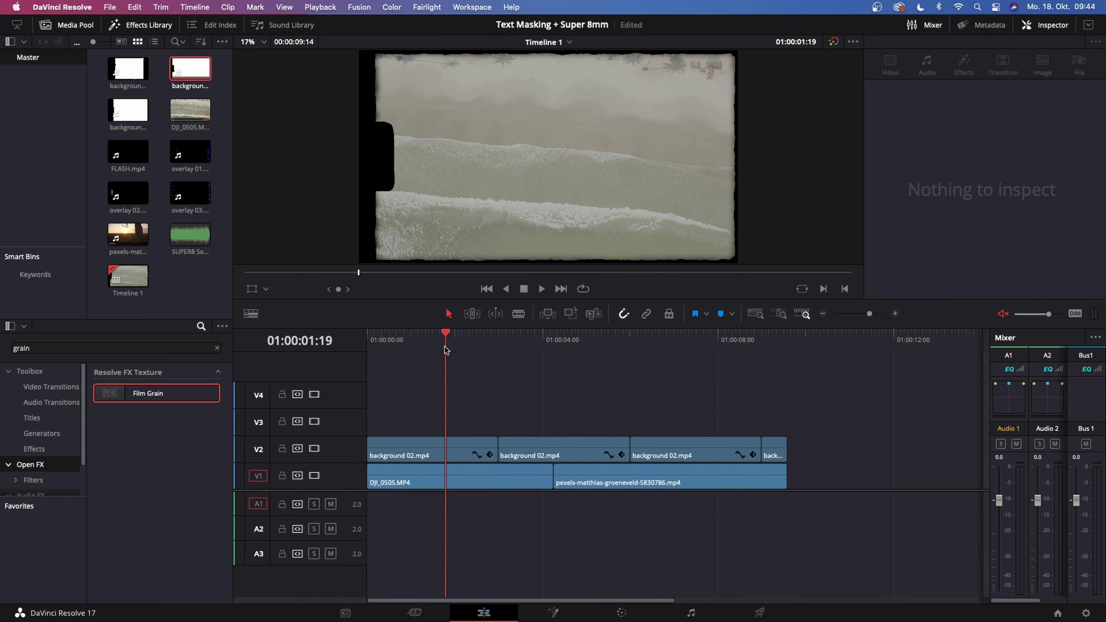
{"action": "left_click_drag", "start_coordinate": [445, 348], "coordinate": [419, 355]}
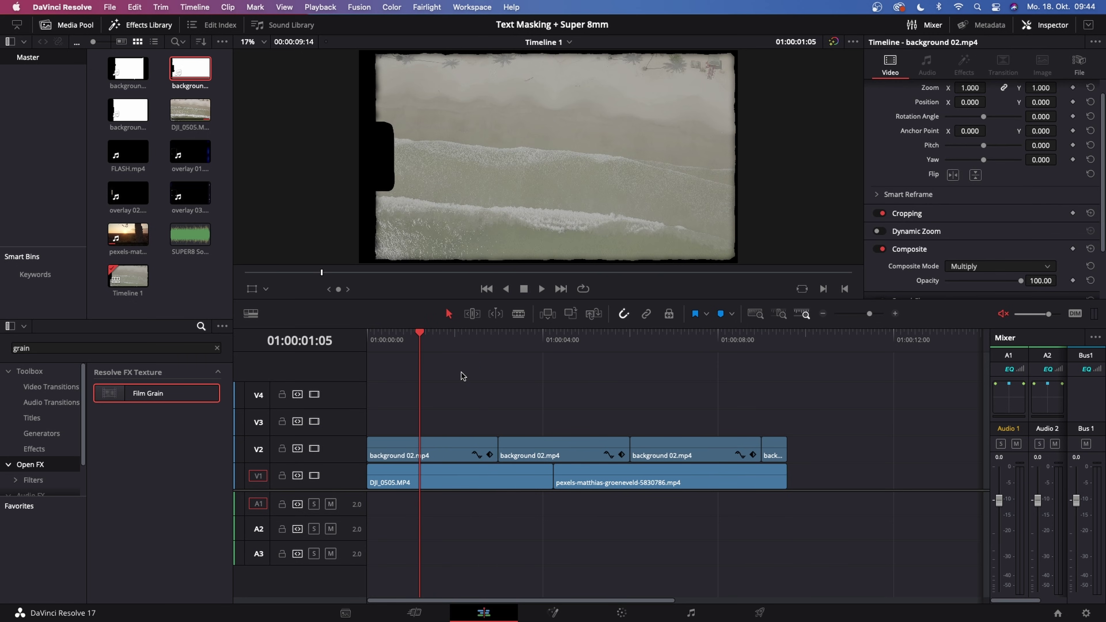
Place overlay 02.mp4 on V3 at the timeline start and delete its A3 audio
{"action": "left_click", "coordinate": [422, 334]}
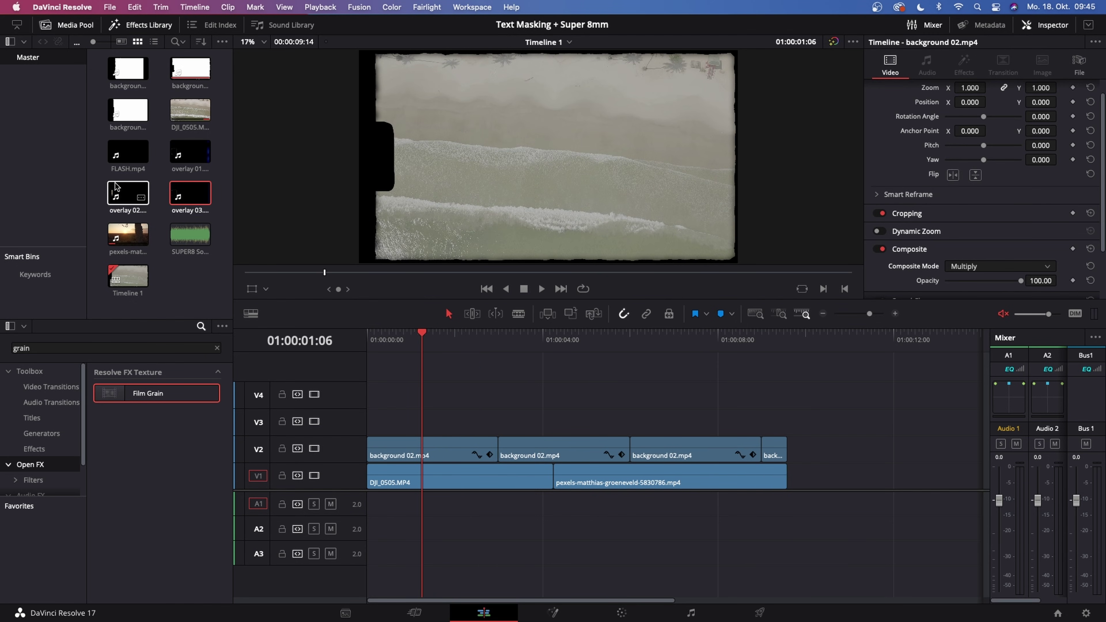
{"action": "left_click_drag", "start_coordinate": [130, 200], "coordinate": [368, 425]}
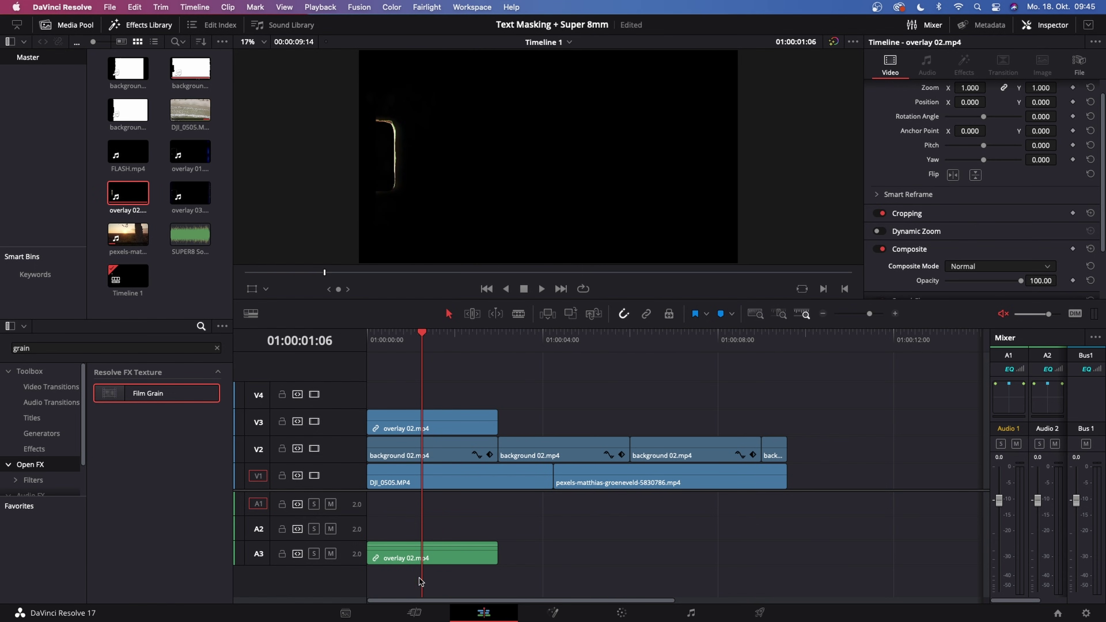
{"action": "left_click", "coordinate": [424, 560], "text": "alt"}
{"action": "key", "text": "Delete"}
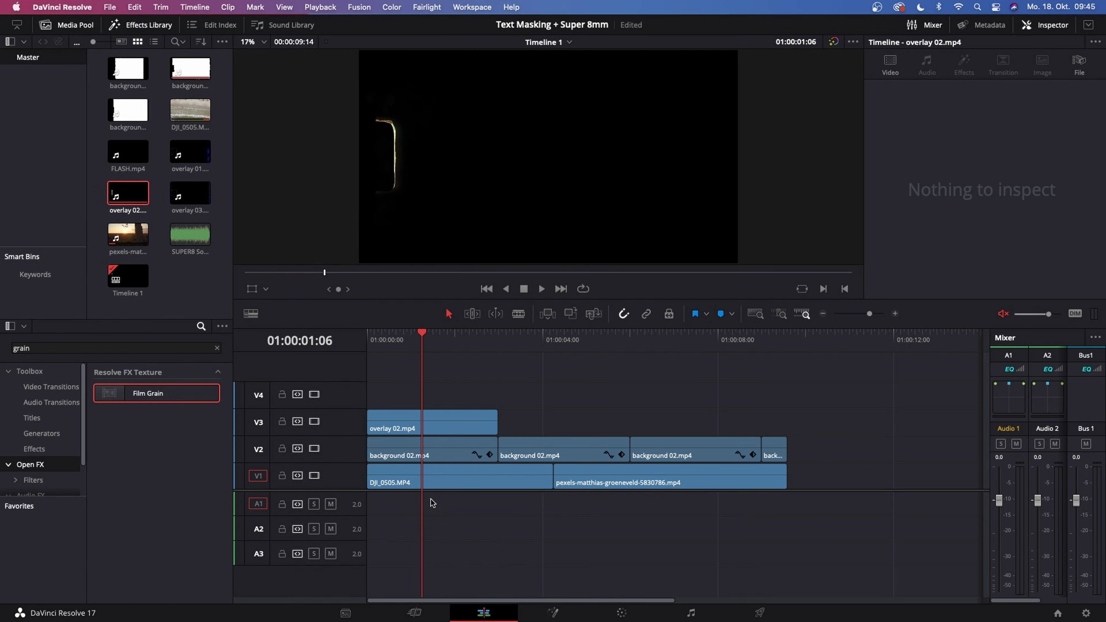
{"action": "left_click", "coordinate": [417, 425]}
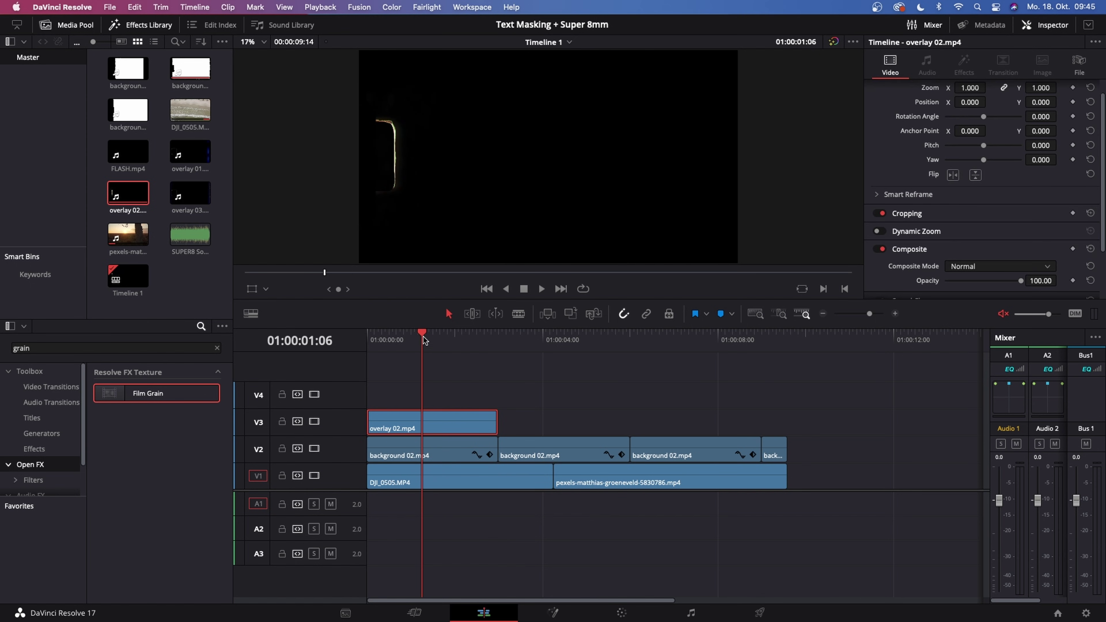
Set overlay 02's Composite Mode to Screen and check the blend
{"action": "left_click", "coordinate": [408, 338]}
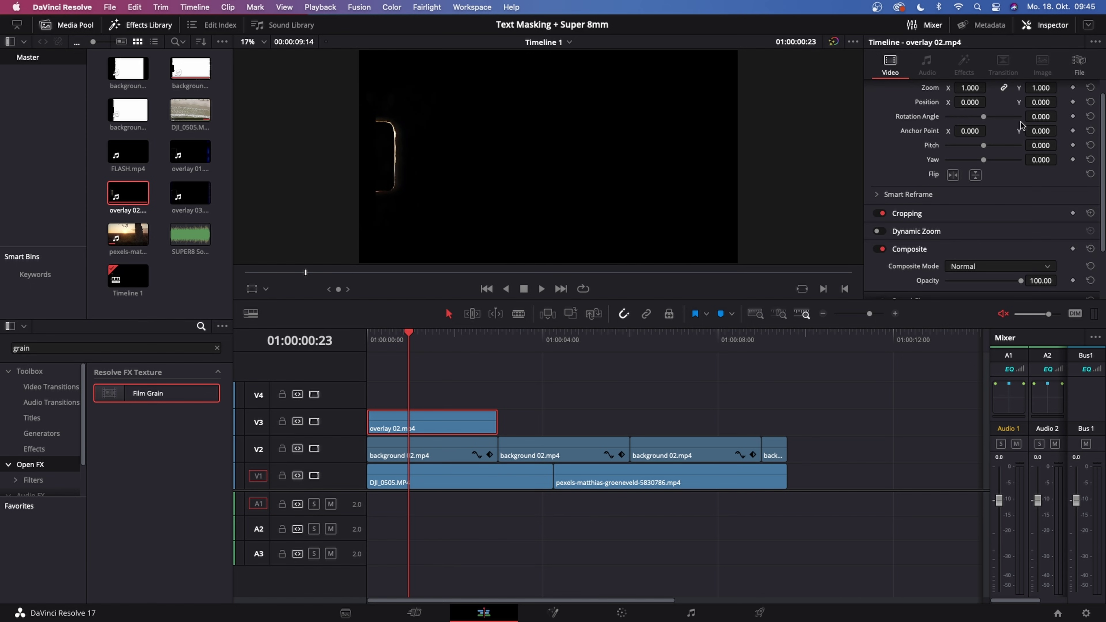
{"action": "left_click", "coordinate": [973, 267]}
{"action": "scroll", "coordinate": [971, 292], "scroll_direction": "down", "scroll_amount": 5}
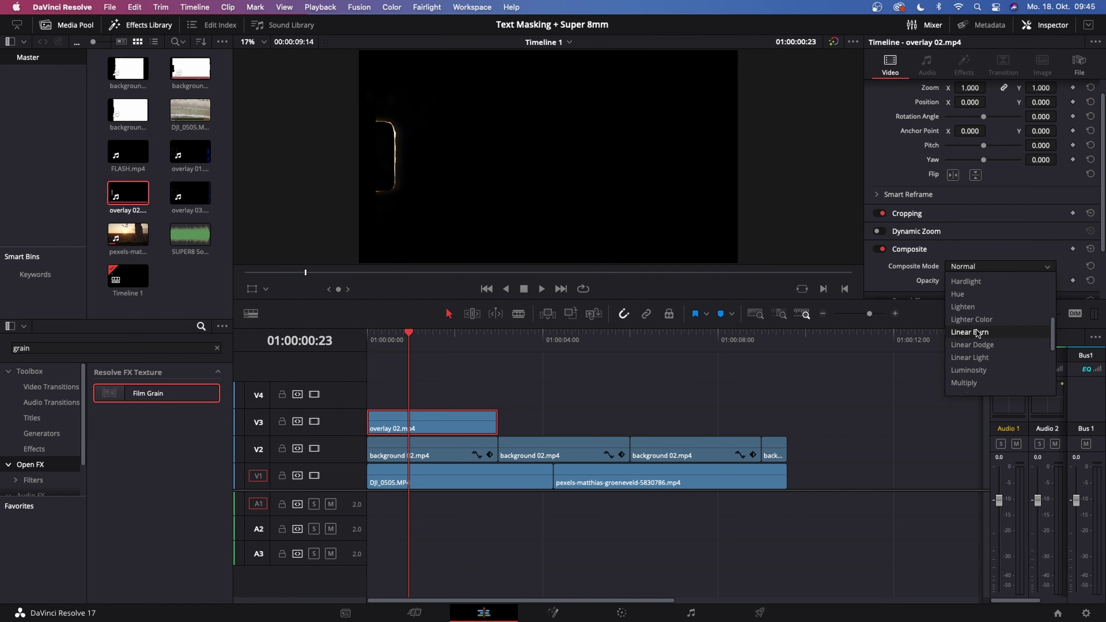
{"action": "left_click", "coordinate": [961, 281]}
{"action": "key", "text": "Right"}
{"action": "key", "text": "Right"}
{"action": "key", "text": "Right"}
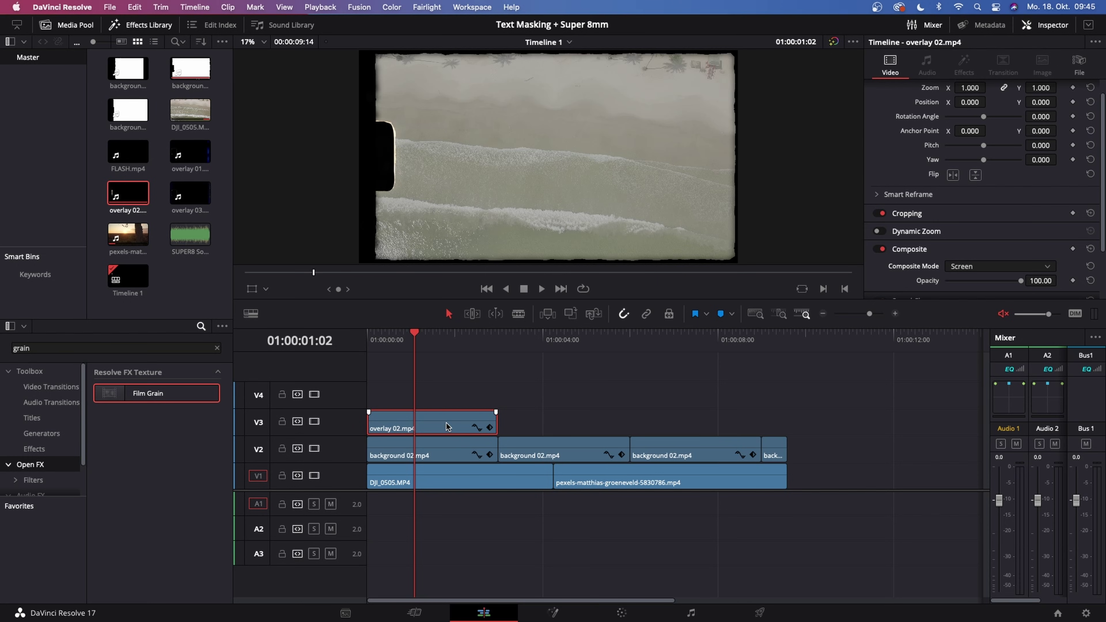
Duplicate overlay 02 along V3 and trim the last copy to the footage's end
{"action": "left_click_drag", "start_coordinate": [459, 425], "coordinate": [851, 417]}
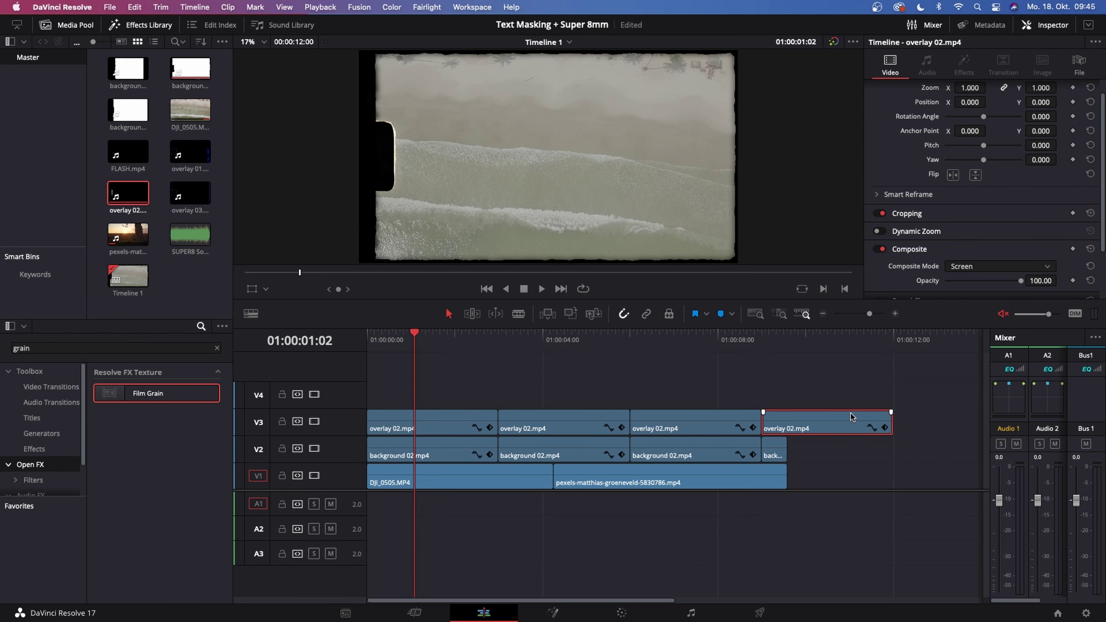
{"action": "left_click", "coordinate": [787, 336]}
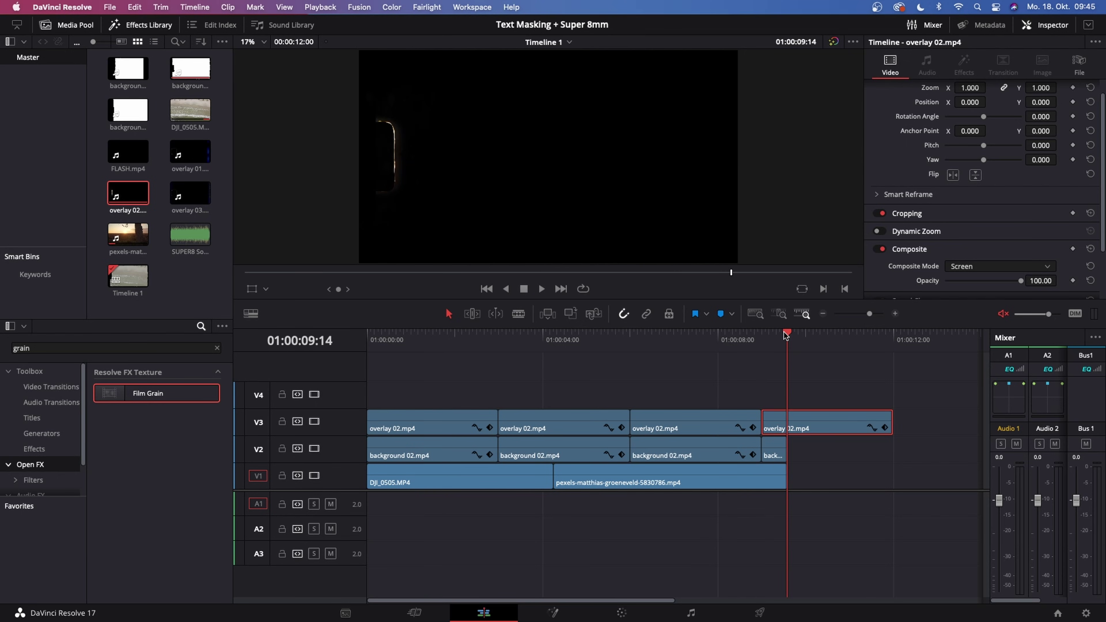
{"action": "key", "text": "shift+]"}
Play the edit from about 3 seconds to preview the light-leak overlay
{"action": "left_click", "coordinate": [498, 344]}
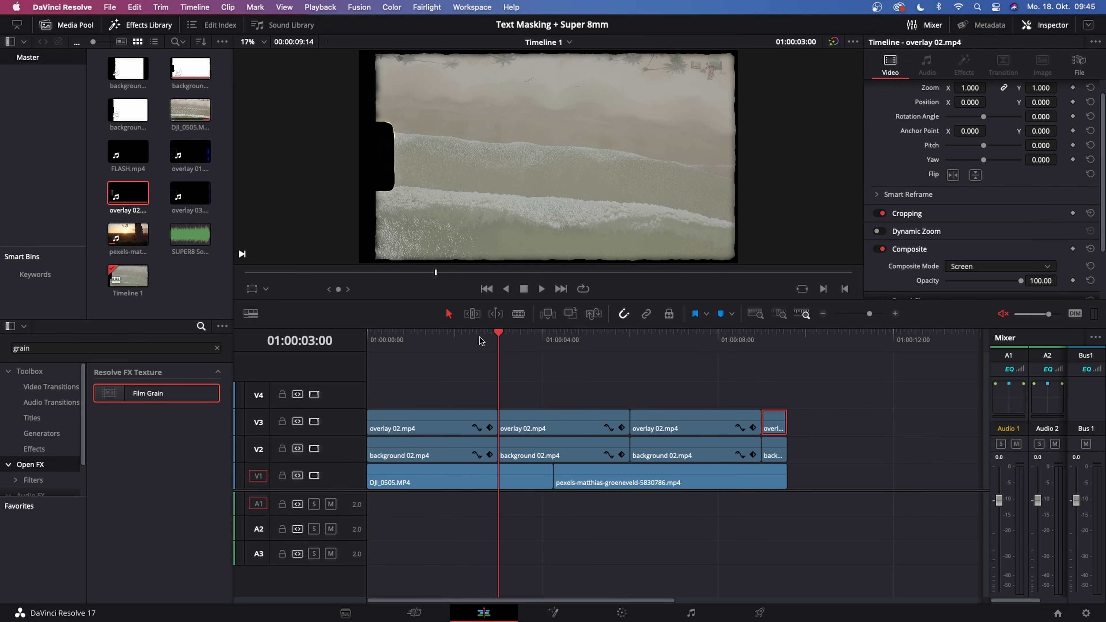
{"action": "mouse_move", "coordinate": [496, 334]}
{"action": "left_mouse_down"}
{"action": "mouse_move", "coordinate": [486, 337]}
{"action": "mouse_move", "coordinate": [553, 341]}
{"action": "mouse_move", "coordinate": [501, 336]}
{"action": "left_mouse_up"}
{"action": "key", "text": "space"}
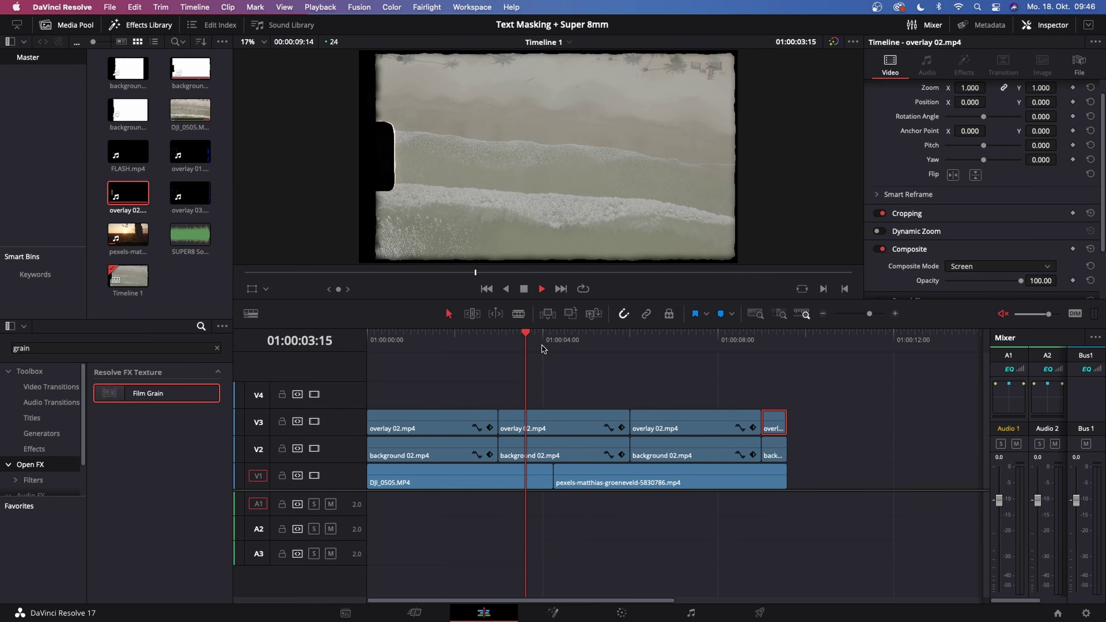
{"action": "left_click", "coordinate": [604, 337]}
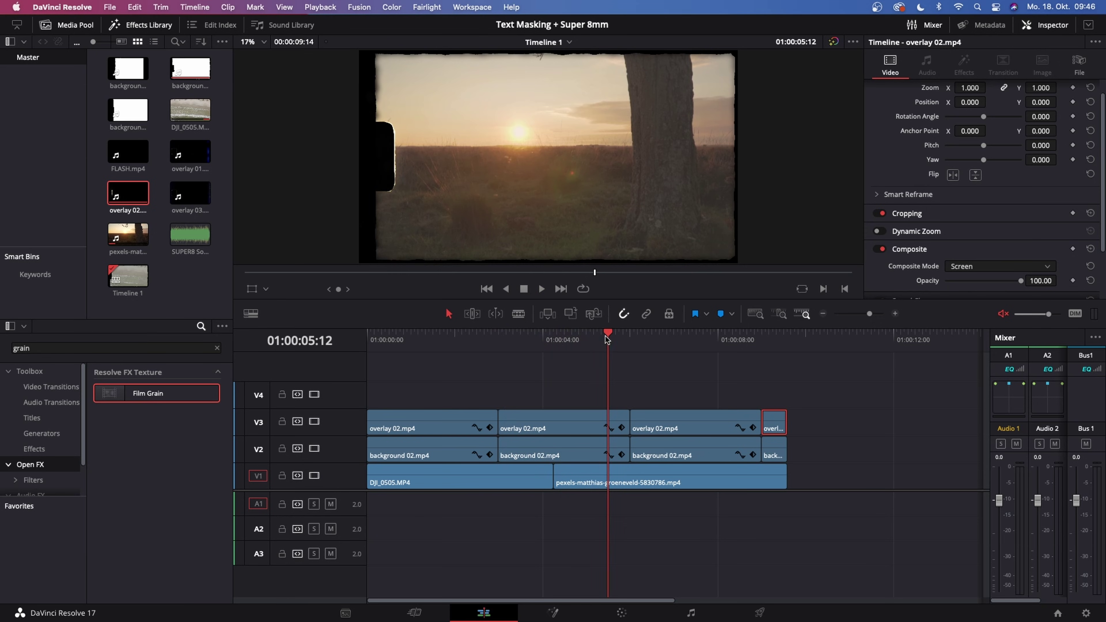
{"action": "left_click_drag", "start_coordinate": [605, 337], "coordinate": [553, 339]}
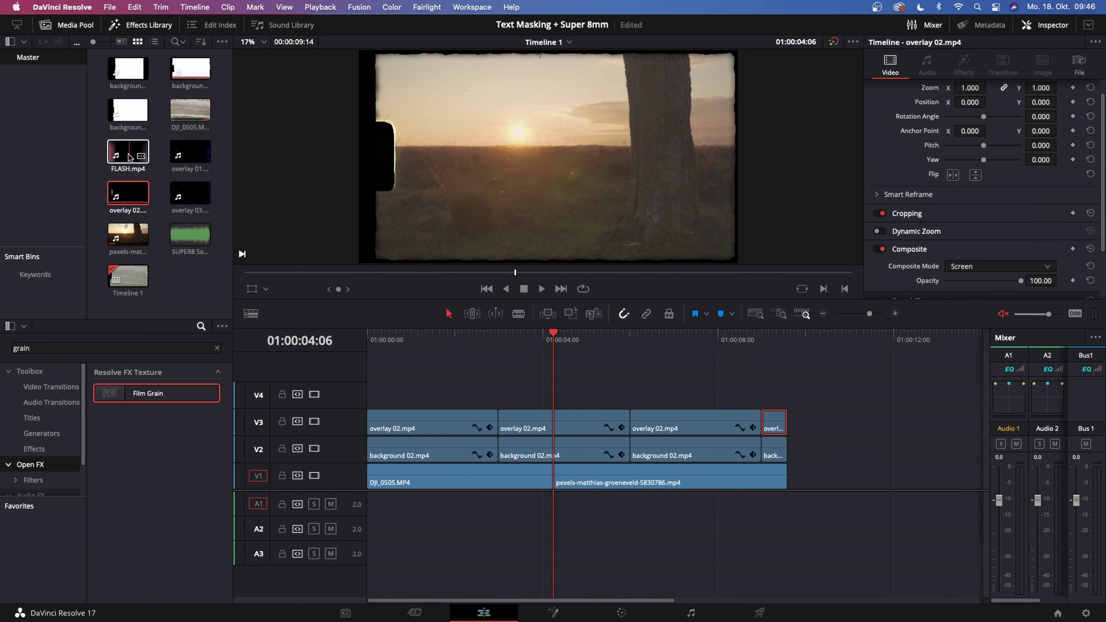
Insert FLASH.mp4 on V4 near the 4-second cut, its audio aligned on A3
{"action": "left_click_drag", "start_coordinate": [129, 157], "coordinate": [545, 391]}
{"action": "key", "text": "super+equal"}
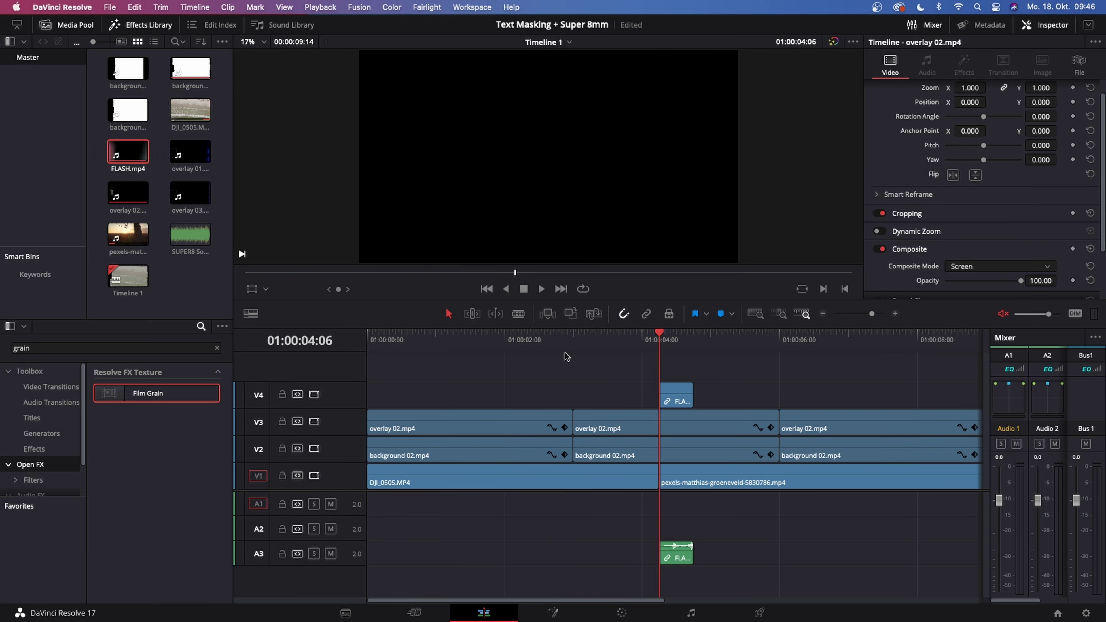
{"action": "scroll", "coordinate": [644, 372], "scroll_direction": "up", "scroll_amount": 1}
{"action": "left_click_drag", "start_coordinate": [696, 394], "coordinate": [677, 395]}
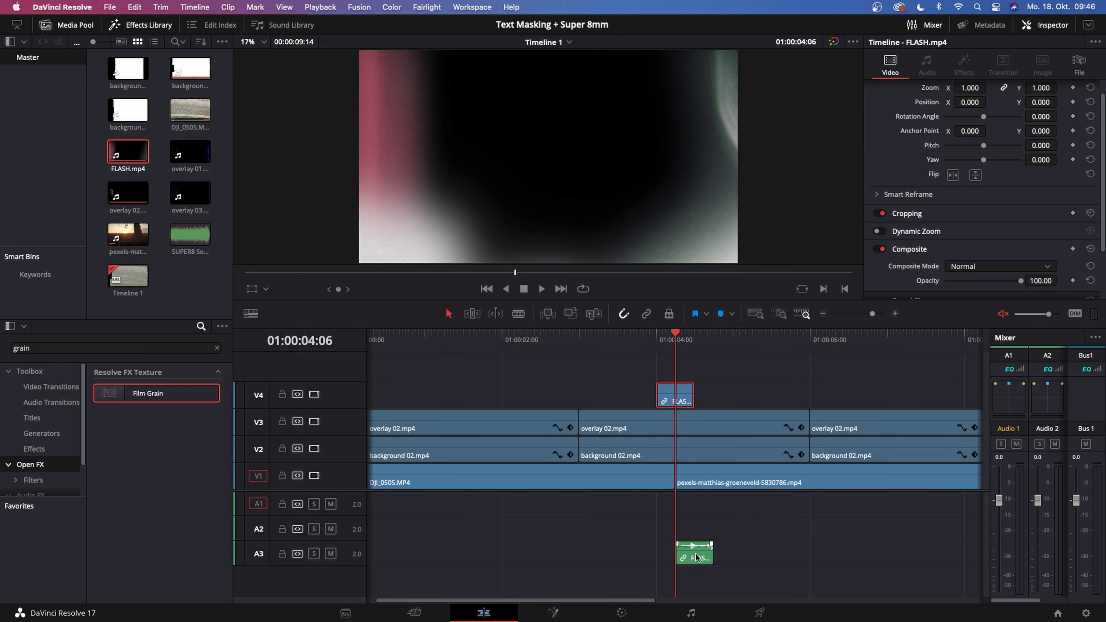
{"action": "left_click_drag", "start_coordinate": [696, 558], "coordinate": [677, 559]}
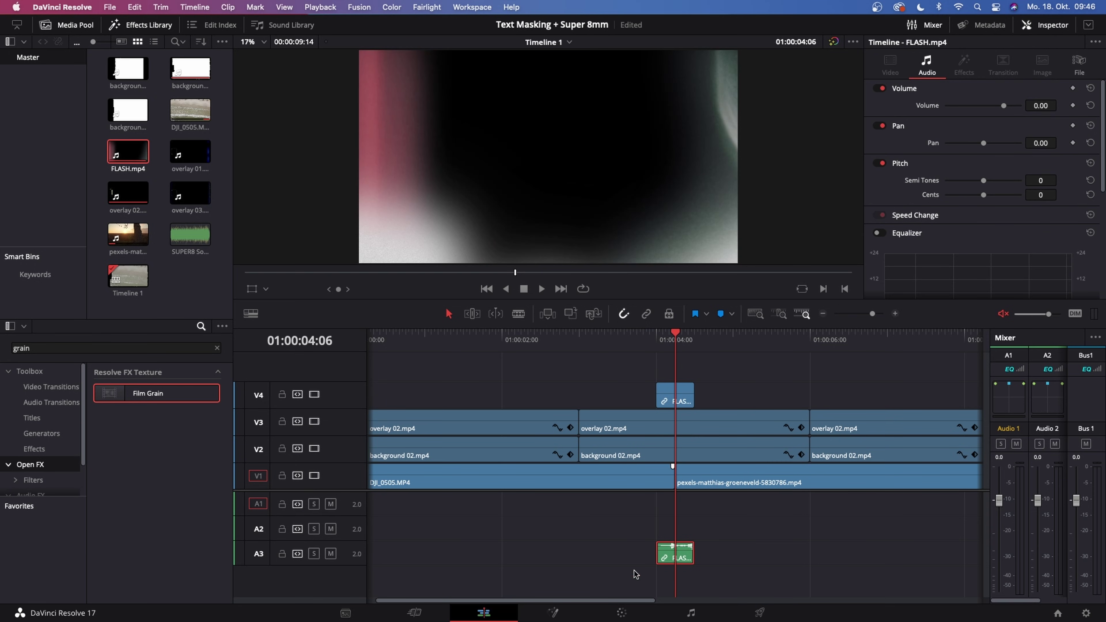
{"action": "mouse_move", "coordinate": [657, 385]}
{"action": "left_click", "coordinate": [674, 395]}
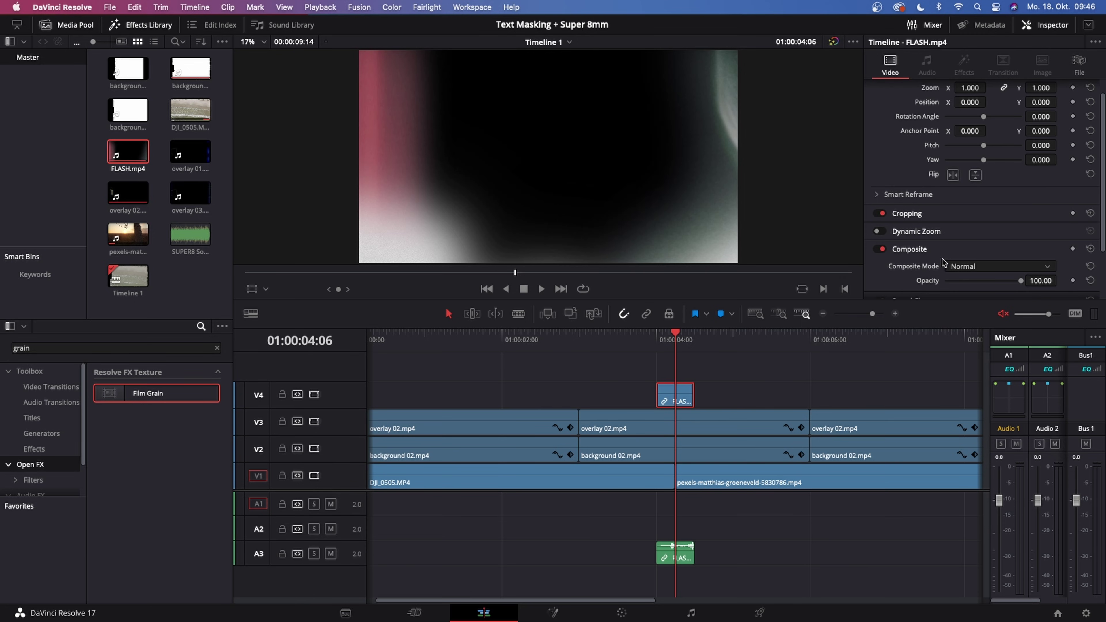
Set the FLASH clip to Screen blend and play through the transition
{"action": "left_click", "coordinate": [967, 269]}
{"action": "scroll", "coordinate": [985, 337], "scroll_direction": "down", "scroll_amount": 5}
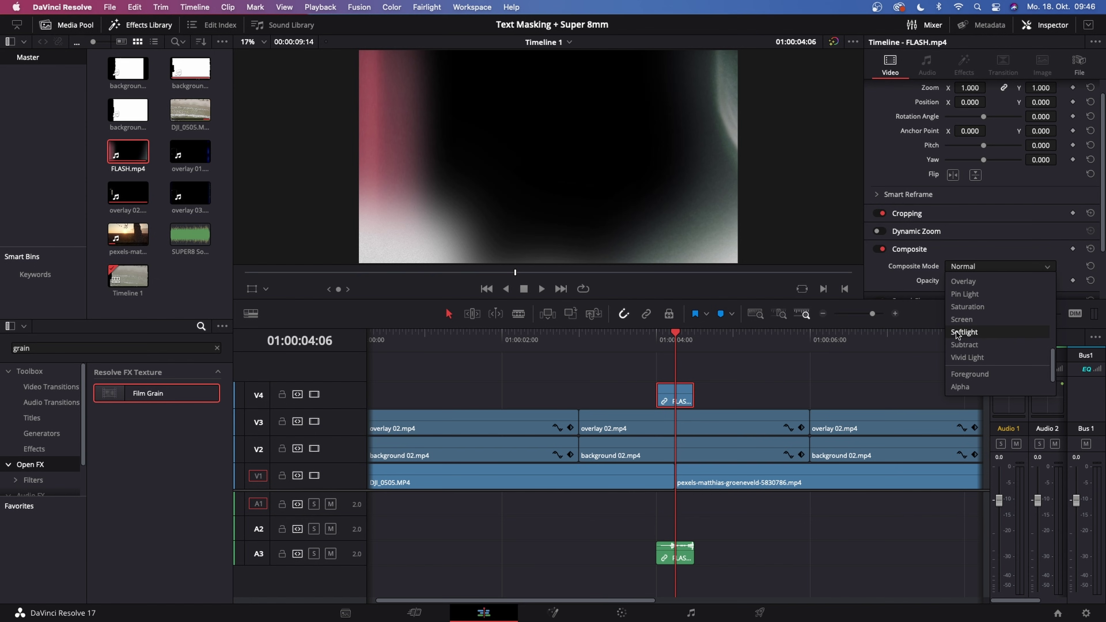
{"action": "left_click", "coordinate": [961, 320]}
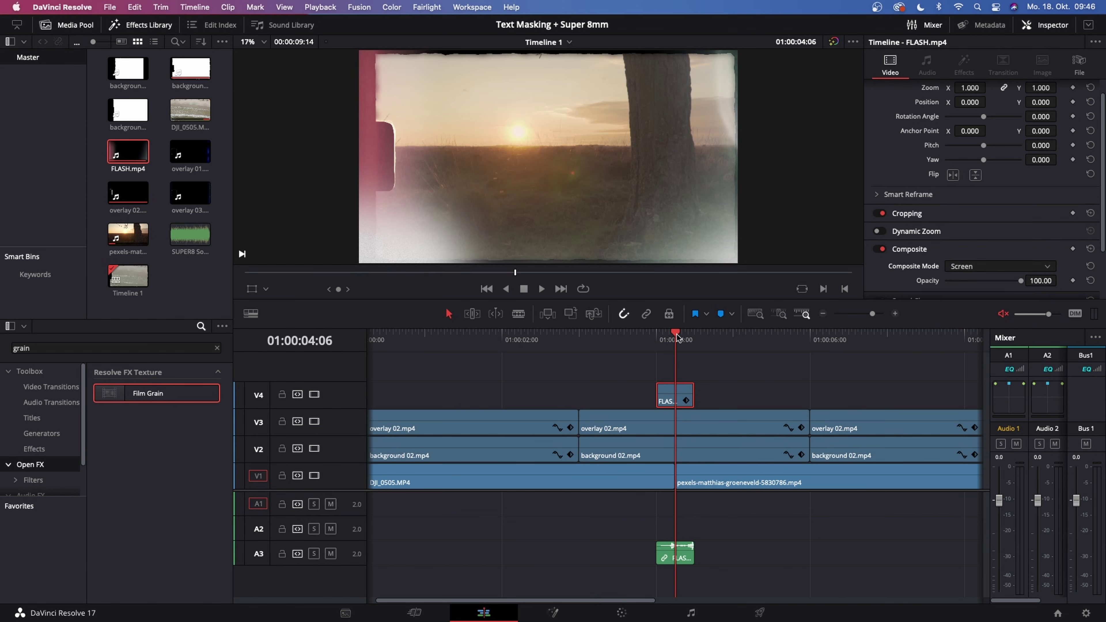
{"action": "left_click_drag", "start_coordinate": [676, 336], "coordinate": [629, 347]}
{"action": "left_click", "coordinate": [550, 369]}
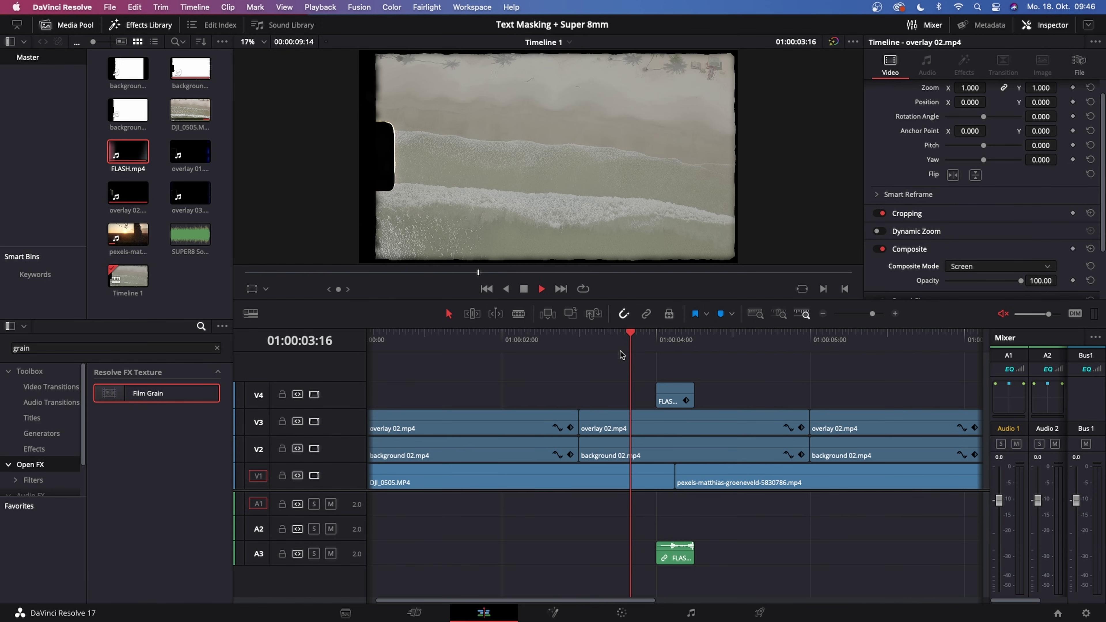
{"action": "key", "text": "space"}
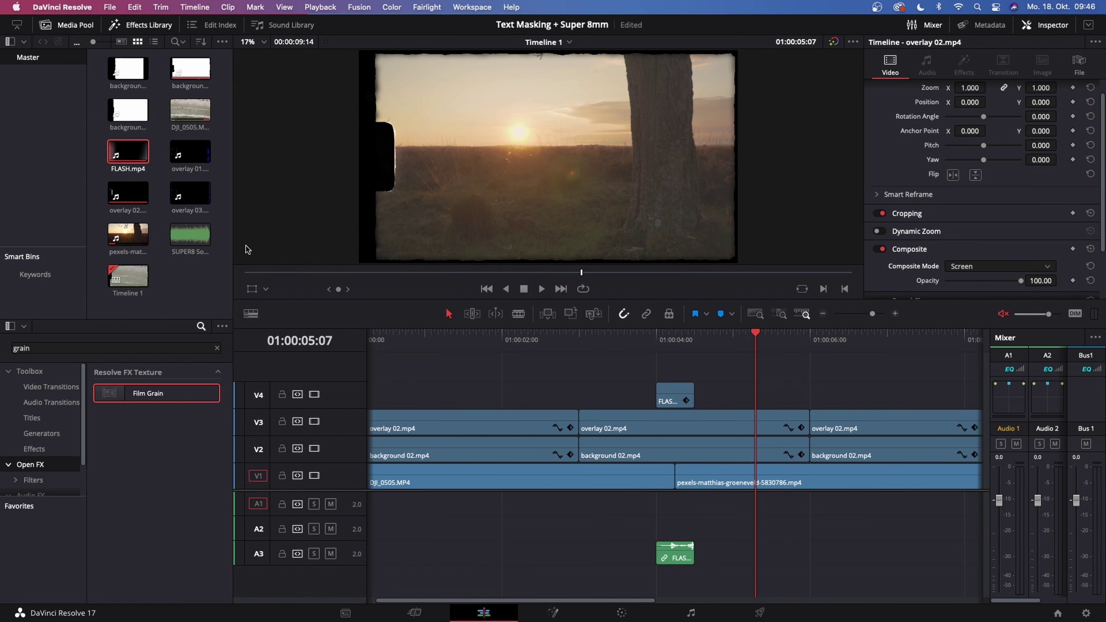
Place SUPER8 Sound.mp3 on A1 and trim its end to match the video
{"action": "left_click_drag", "start_coordinate": [196, 237], "coordinate": [369, 503]}
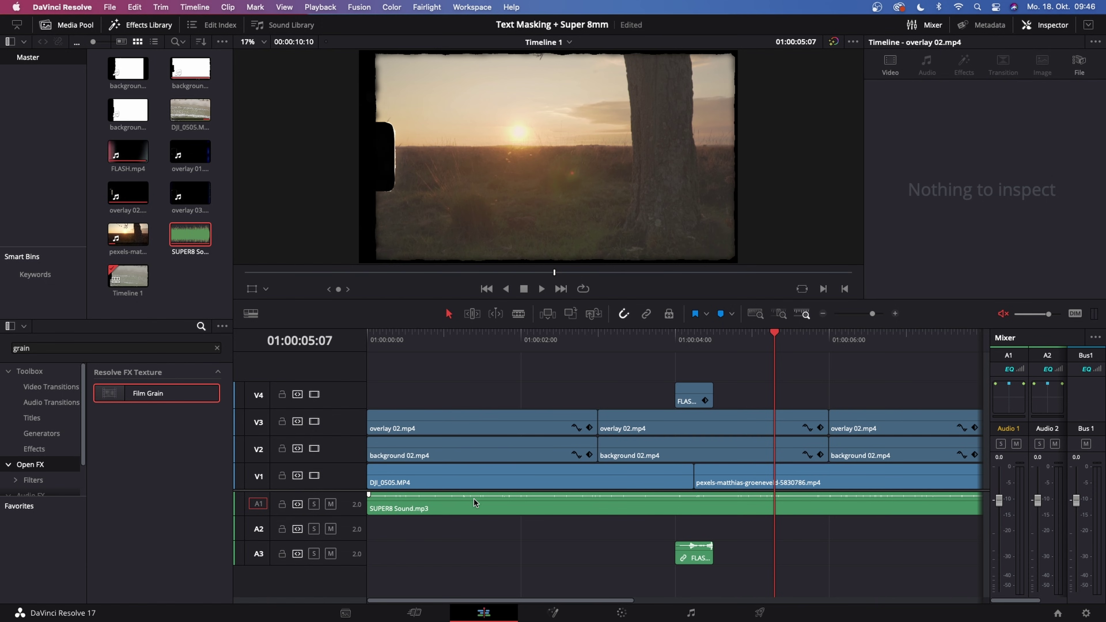
{"action": "scroll", "coordinate": [668, 549], "scroll_direction": "down", "scroll_amount": 2}
{"action": "scroll", "coordinate": [668, 548], "scroll_direction": "down", "scroll_amount": 1}
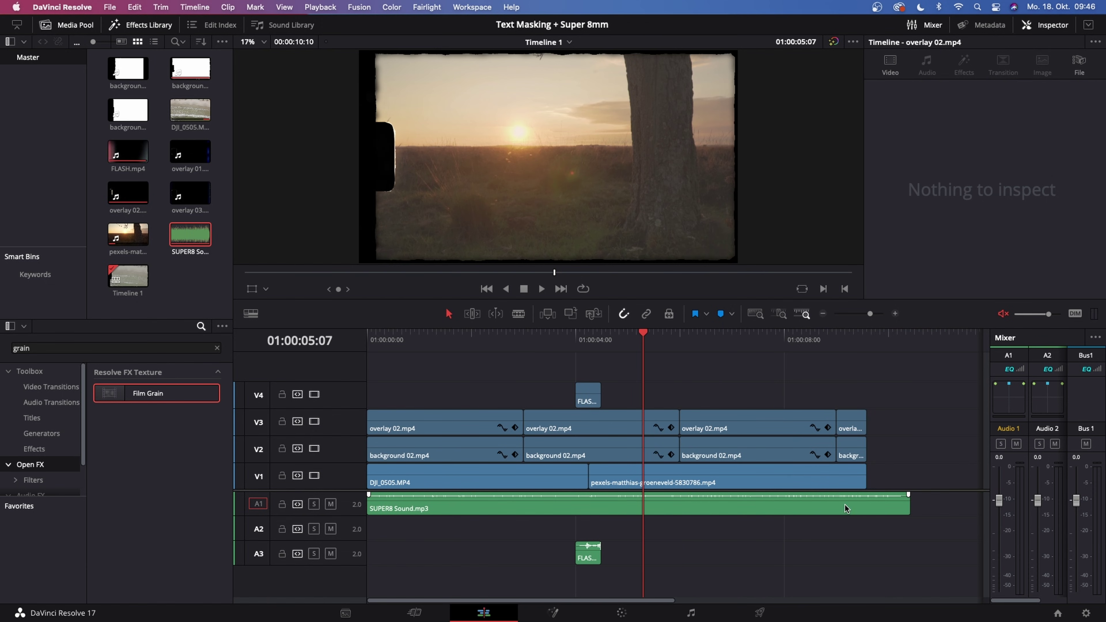
{"action": "left_click_drag", "start_coordinate": [906, 503], "coordinate": [866, 503]}
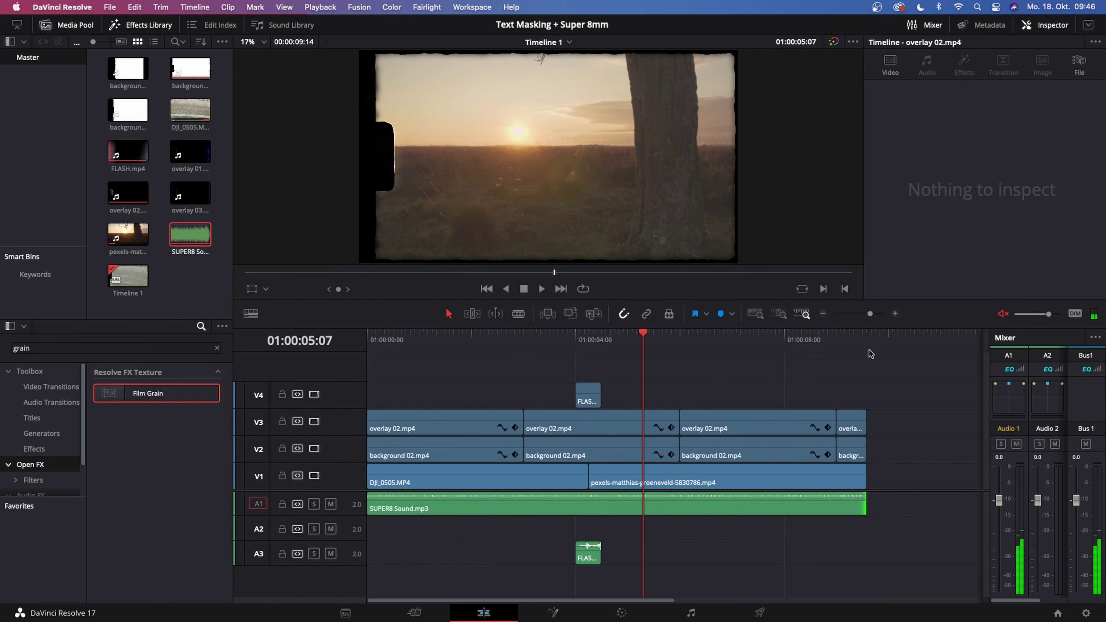
Play the whole edit from the beginning to preview it
{"action": "left_click", "coordinate": [762, 338]}
{"action": "left_click_drag", "start_coordinate": [755, 337], "coordinate": [364, 360]}
{"action": "key", "text": "space"}
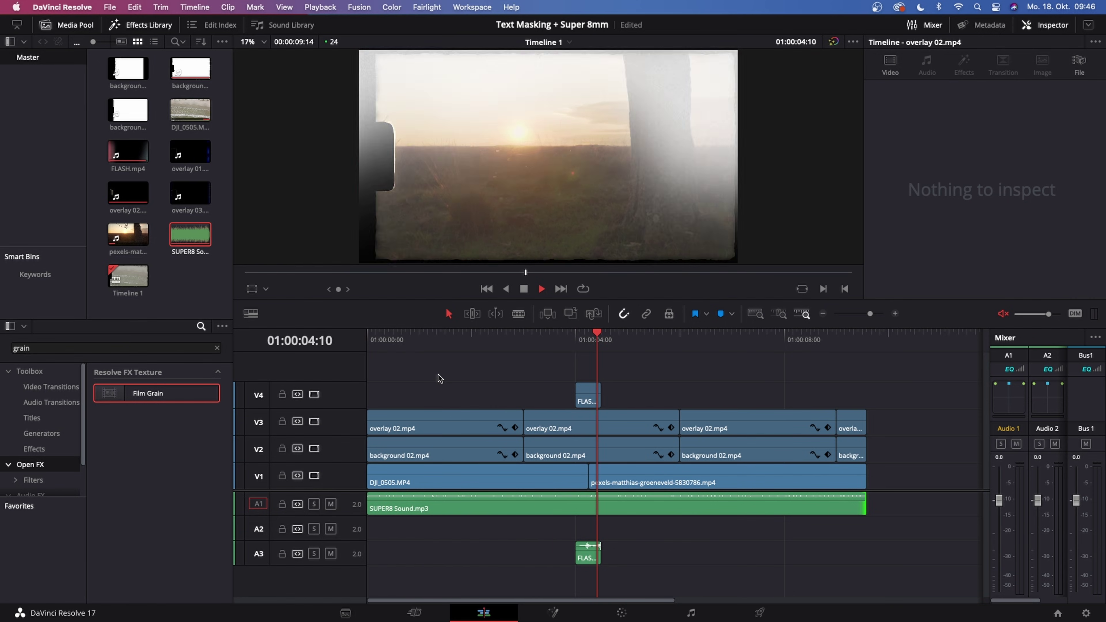
{"action": "key", "text": "space"}
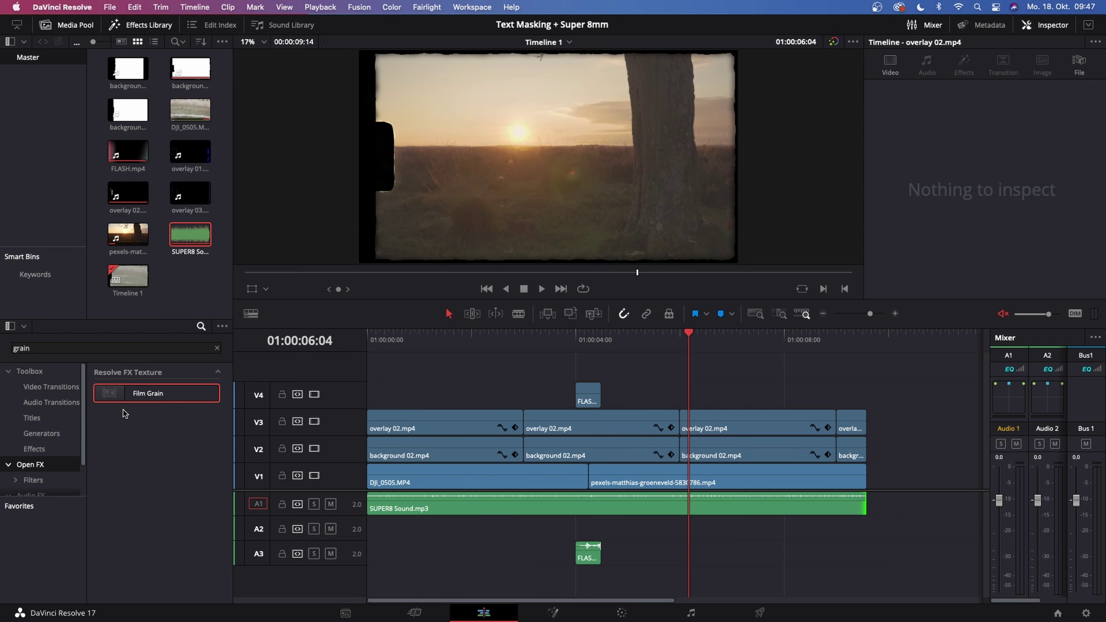
Apply Film Grain to both V1 clips; give the beach clip the 8mm preset, grain size 0.891
{"action": "left_click_drag", "start_coordinate": [130, 395], "coordinate": [412, 479]}
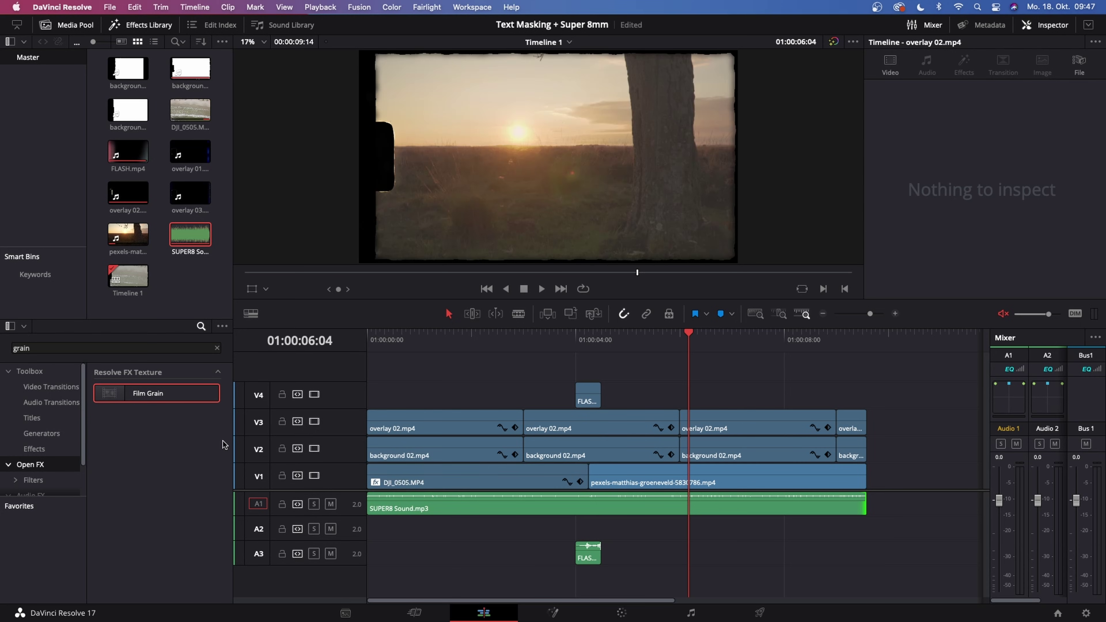
{"action": "left_click_drag", "start_coordinate": [153, 397], "coordinate": [606, 479]}
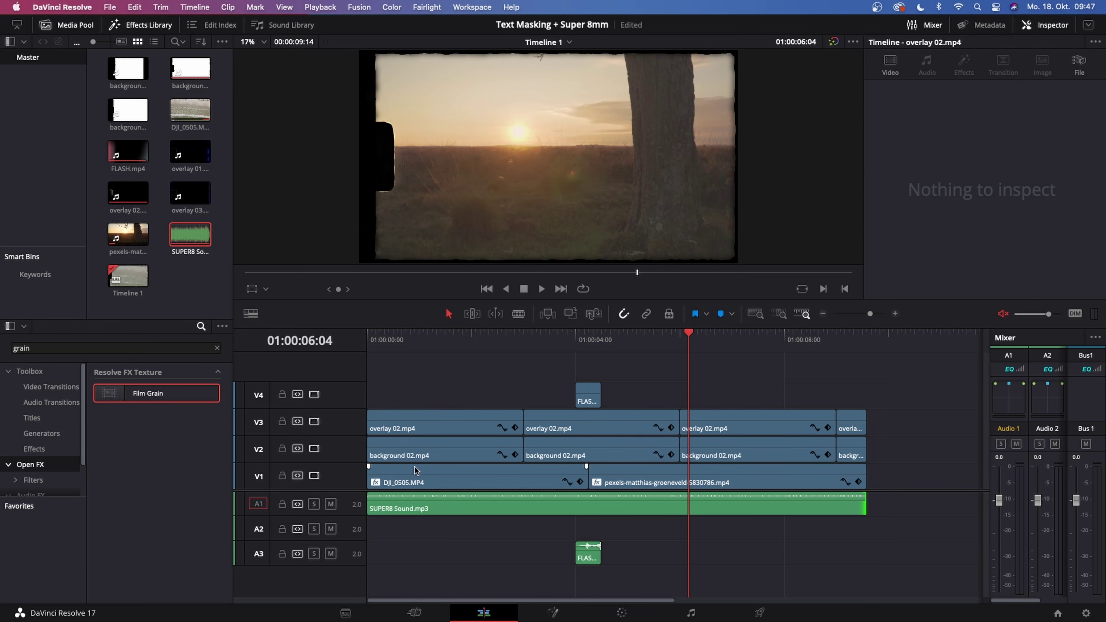
{"action": "left_click", "coordinate": [418, 480]}
{"action": "left_click", "coordinate": [456, 339]}
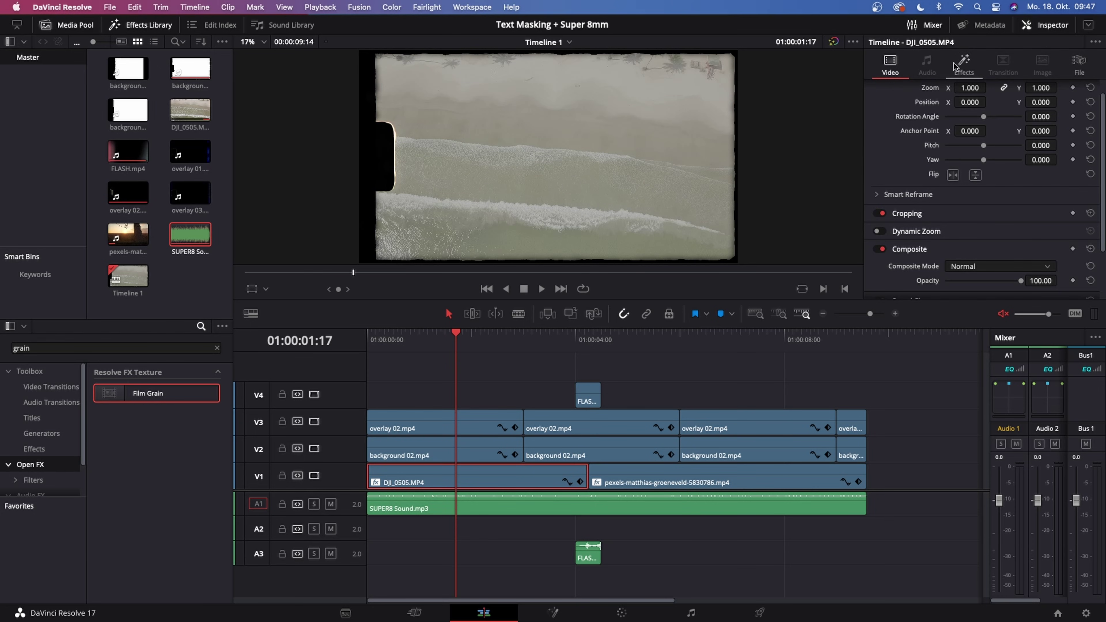
{"action": "scroll", "coordinate": [872, 86], "scroll_direction": "up", "scroll_amount": 1}
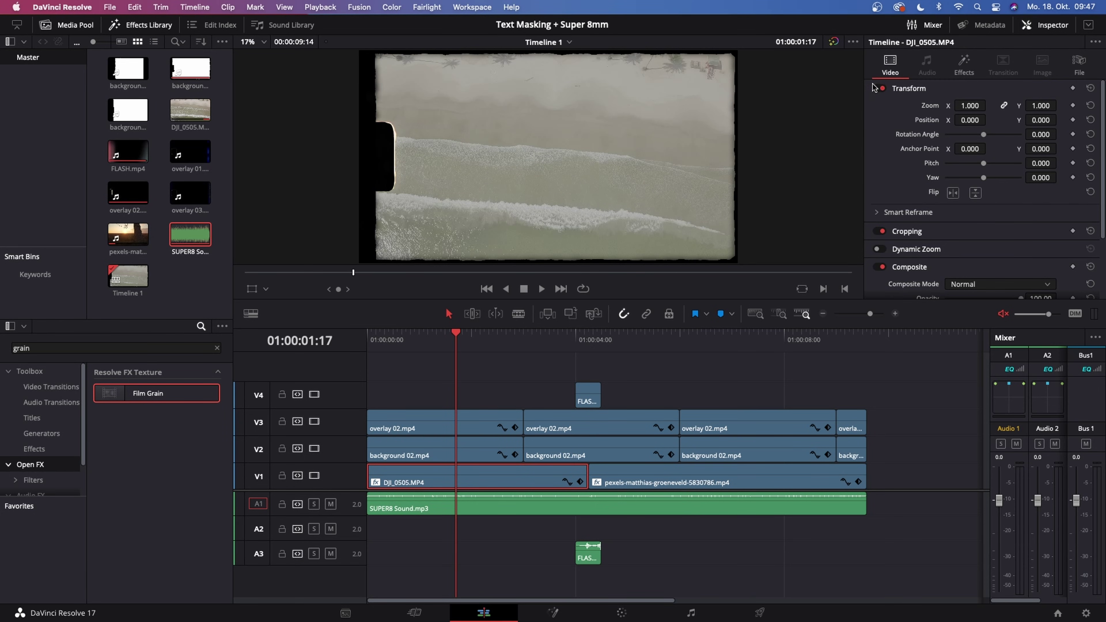
{"action": "left_click", "coordinate": [964, 66]}
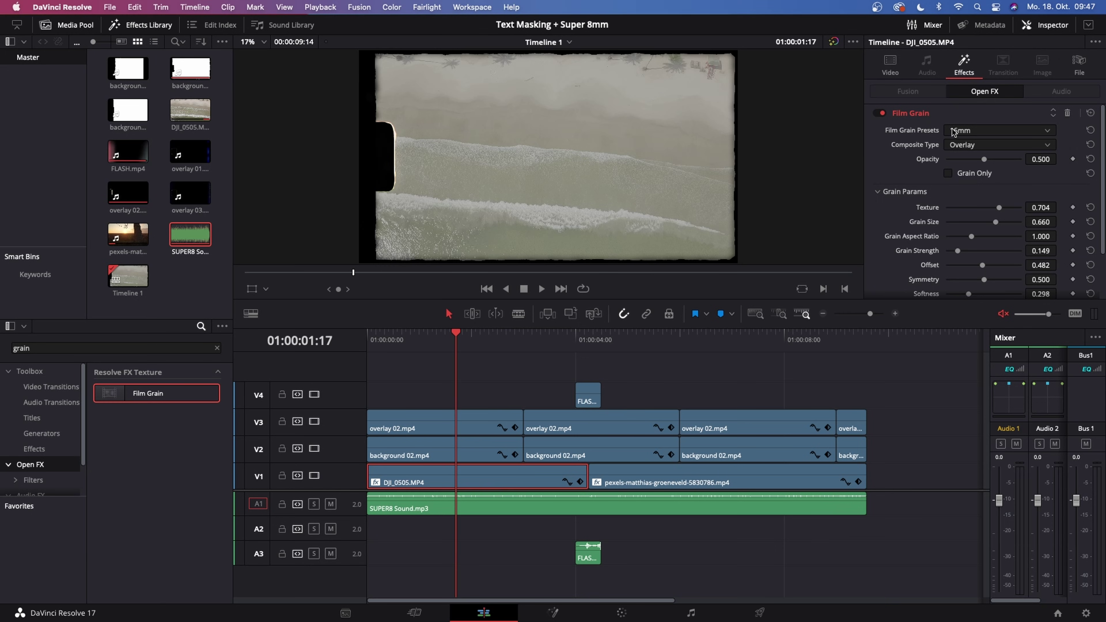
{"action": "left_click", "coordinate": [954, 131]}
{"action": "left_click", "coordinate": [972, 146]}
{"action": "left_click_drag", "start_coordinate": [998, 224], "coordinate": [994, 255]}
Set the sunset clip's Film Grain to the 8mm preset with grain size 0.876 and strength 0.814
{"action": "left_click", "coordinate": [667, 339]}
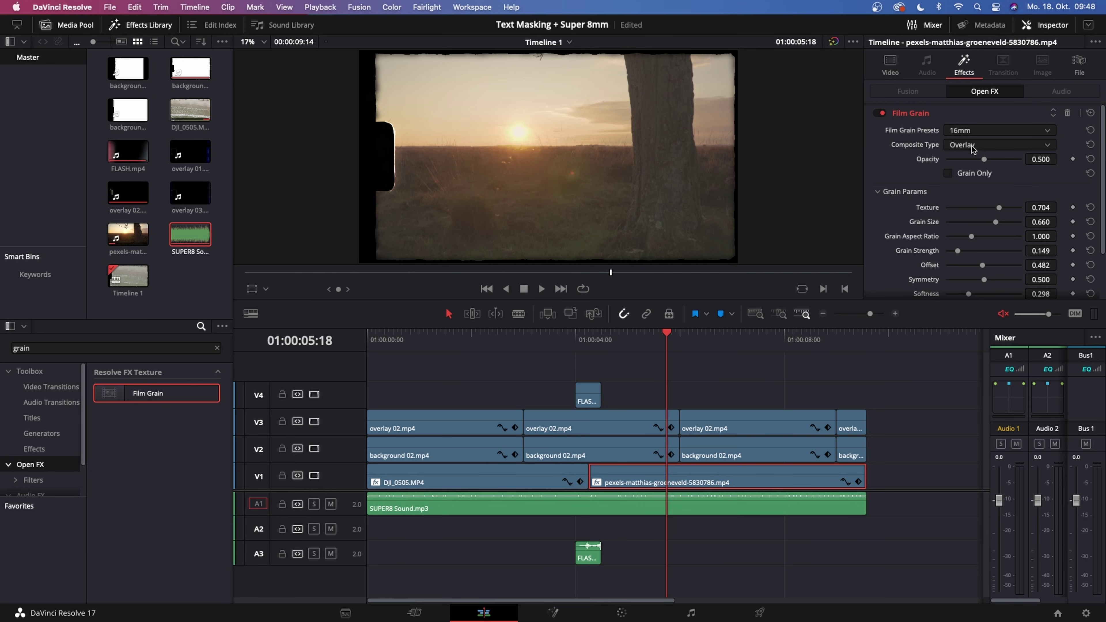
{"action": "left_click", "coordinate": [987, 133]}
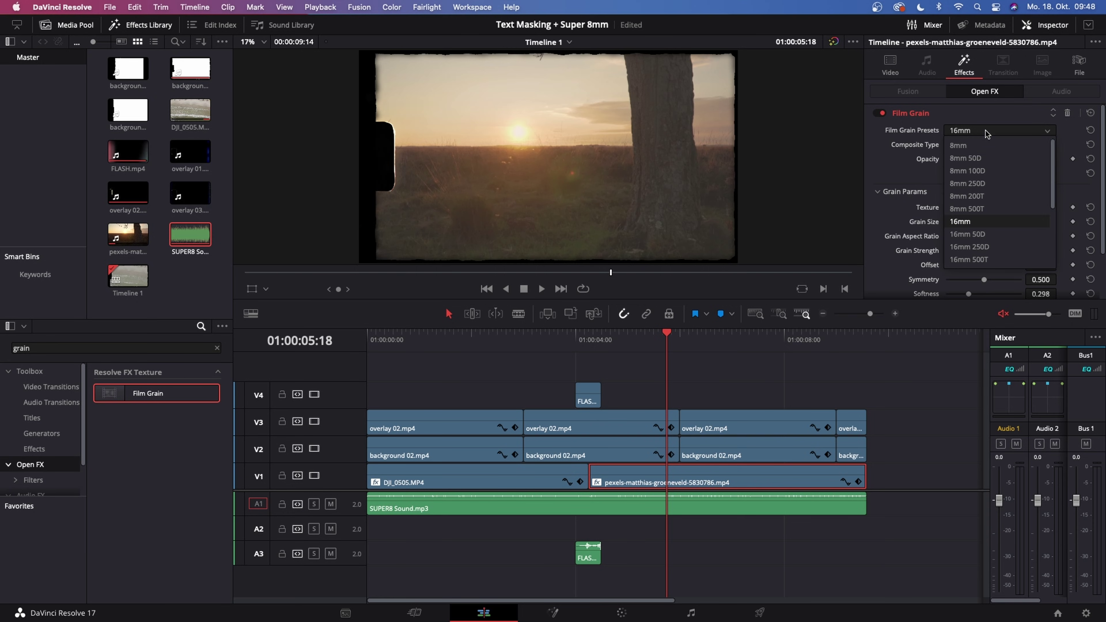
{"action": "left_click", "coordinate": [966, 146]}
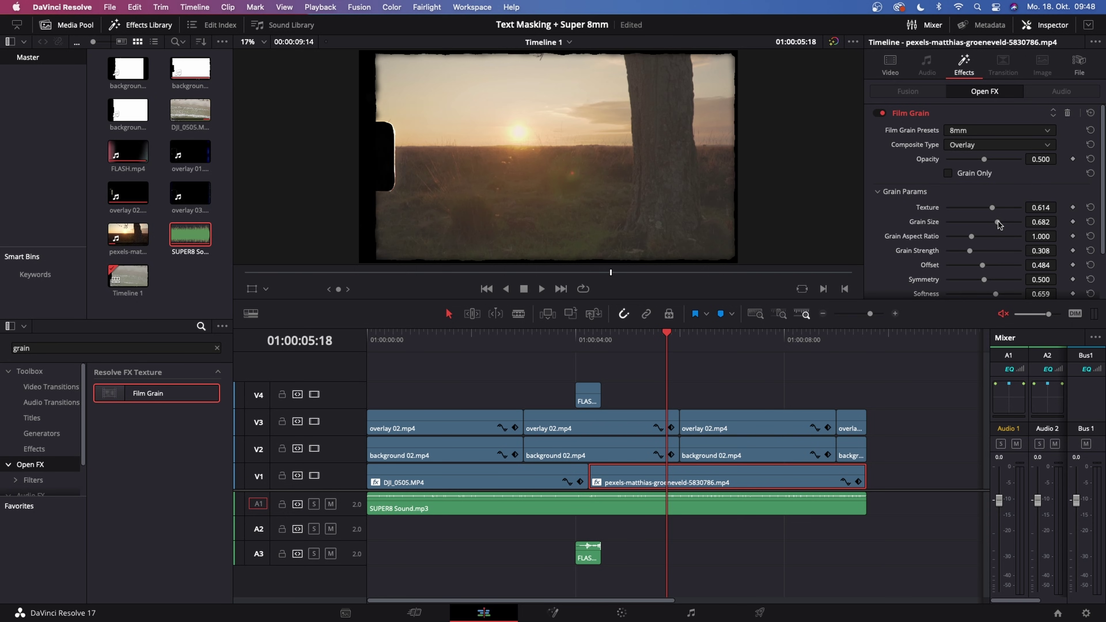
{"action": "left_click_drag", "start_coordinate": [999, 223], "coordinate": [991, 254]}
{"action": "scroll", "coordinate": [991, 257], "scroll_direction": "down", "scroll_amount": 2}
{"action": "scroll", "coordinate": [990, 254], "scroll_direction": "up", "scroll_amount": 2}
{"action": "left_click", "coordinate": [473, 342]}
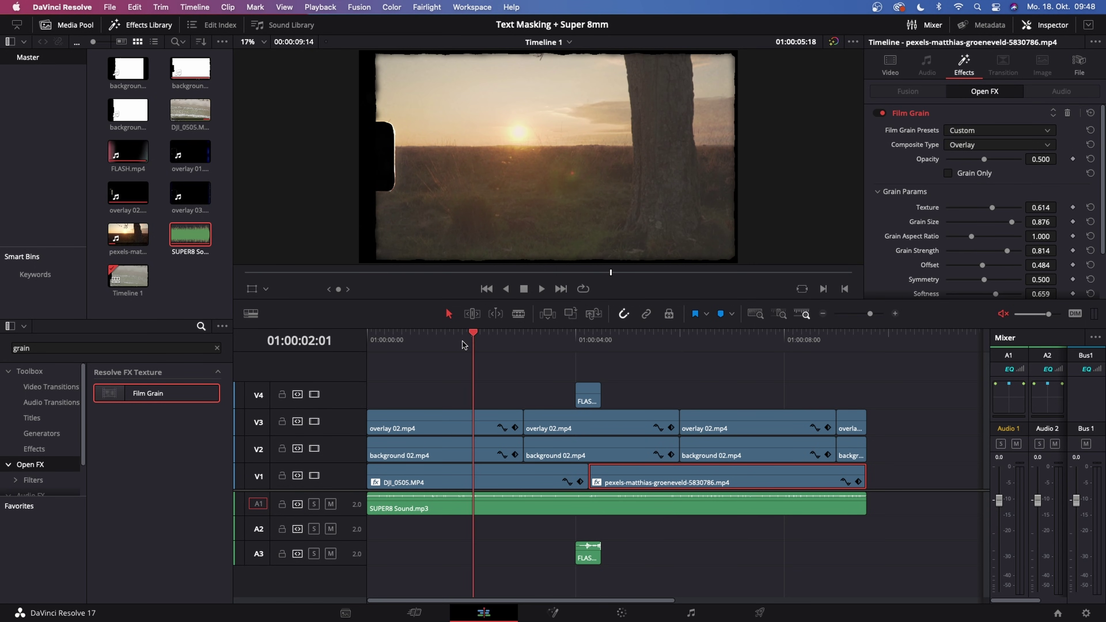
{"action": "left_click", "coordinate": [428, 339]}
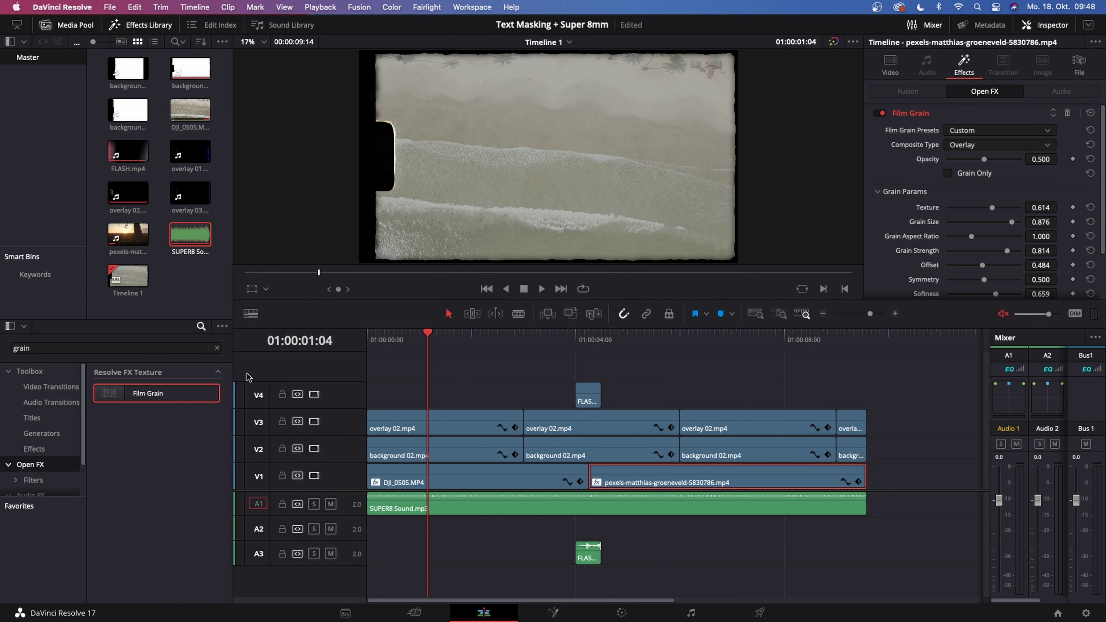
Search the Effects Library for 'film' and drop Film Damage on the DJI_0505.MP4 and pexels clips
{"action": "left_click", "coordinate": [217, 348]}
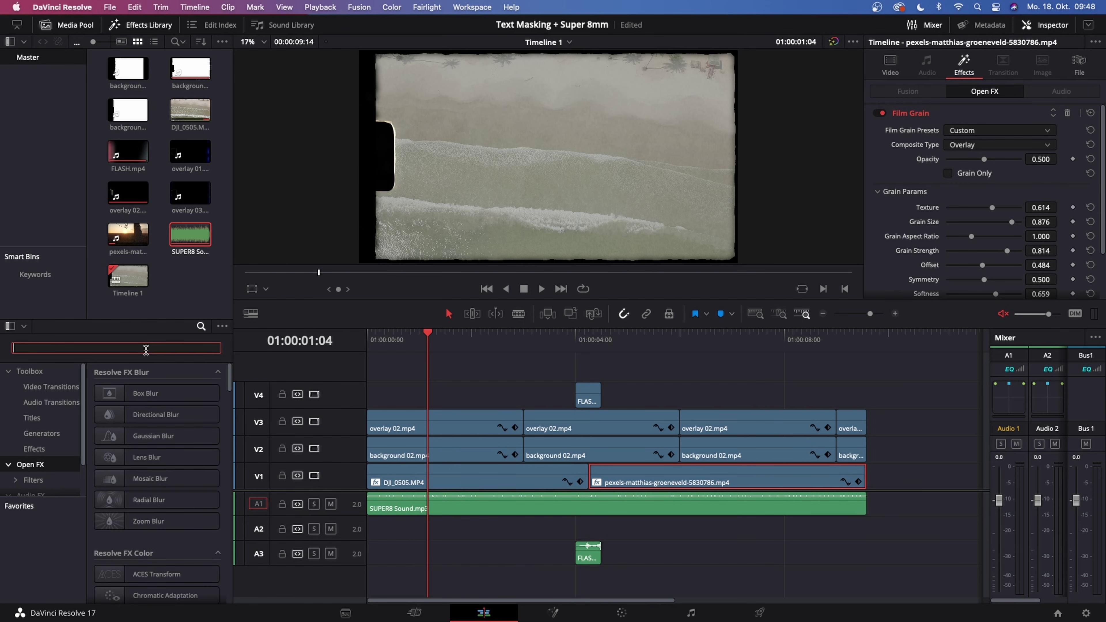
{"action": "type", "text": "film"}
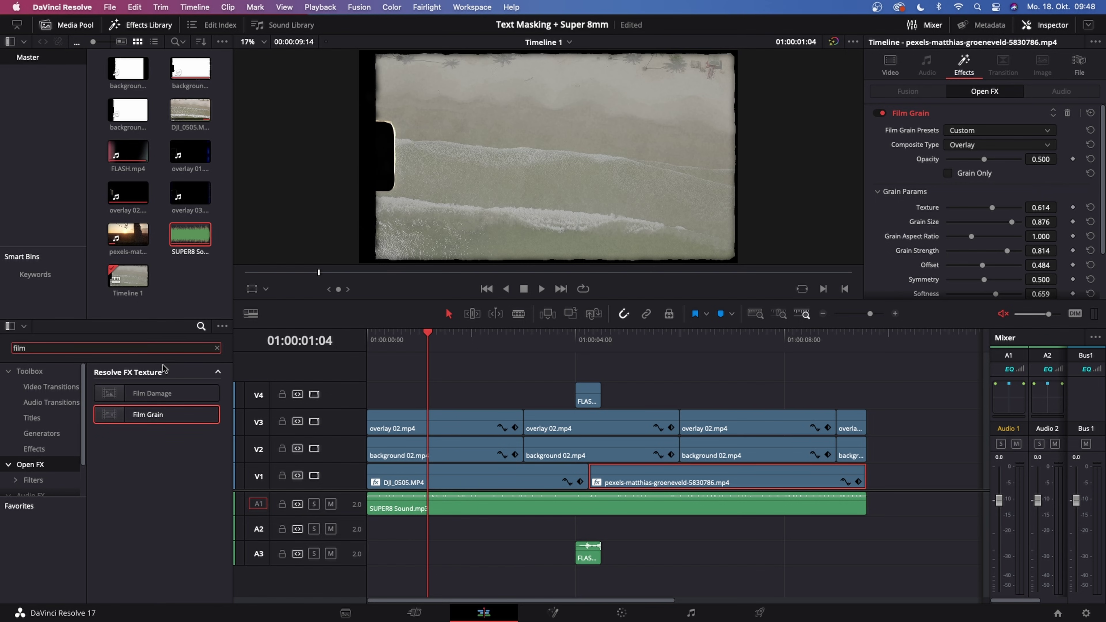
{"action": "left_click_drag", "start_coordinate": [152, 393], "coordinate": [403, 466]}
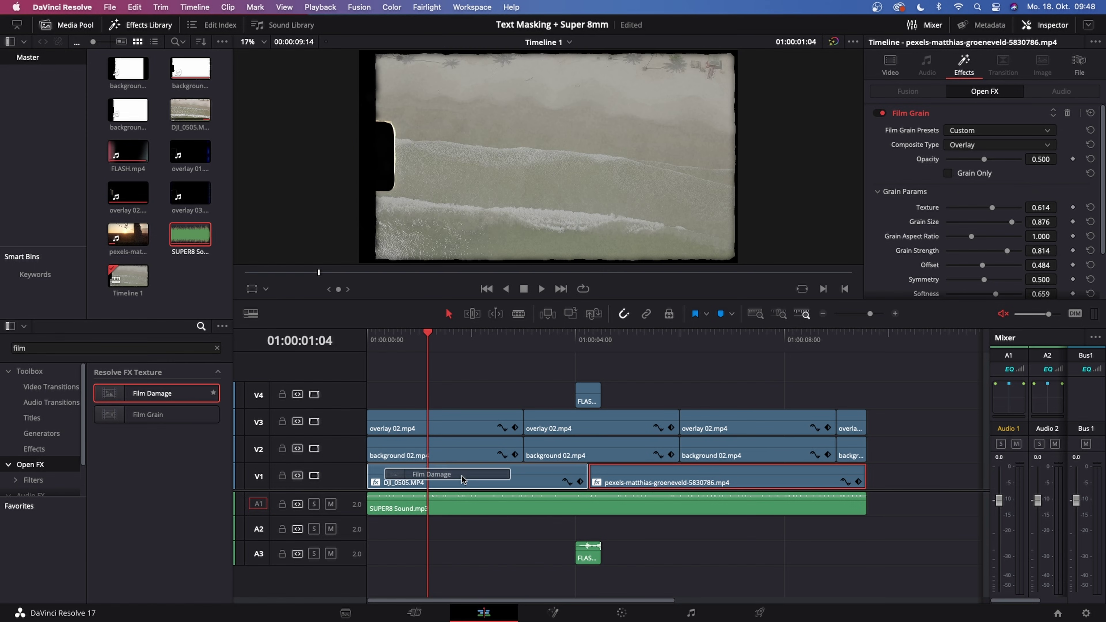
{"action": "left_click_drag", "start_coordinate": [192, 390], "coordinate": [766, 486]}
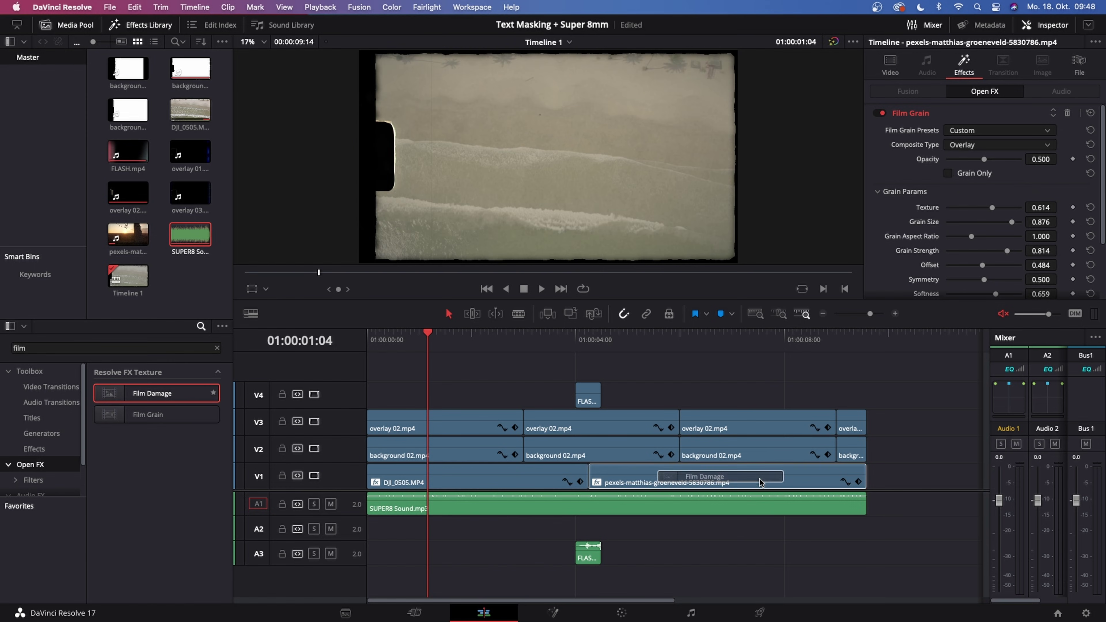
Raise Film Damage's Film Blur to 0.275 and Temp. Shift to 0.457
{"action": "left_click", "coordinate": [453, 475]}
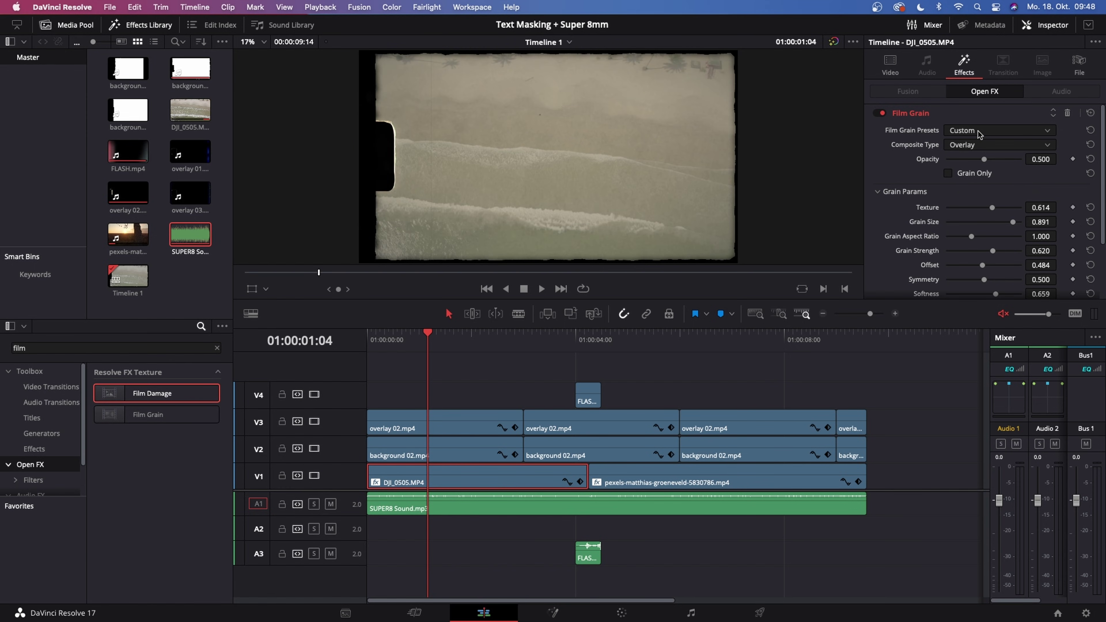
{"action": "scroll", "coordinate": [985, 124], "scroll_direction": "down", "scroll_amount": 3}
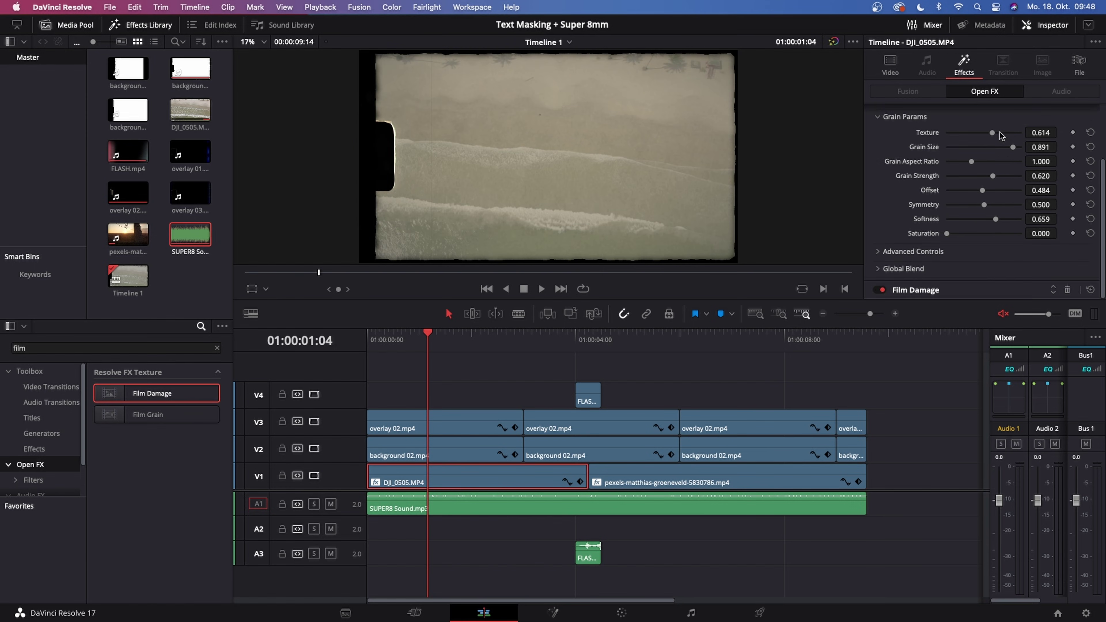
{"action": "left_click", "coordinate": [918, 291]}
{"action": "left_click_drag", "start_coordinate": [967, 148], "coordinate": [946, 163]}
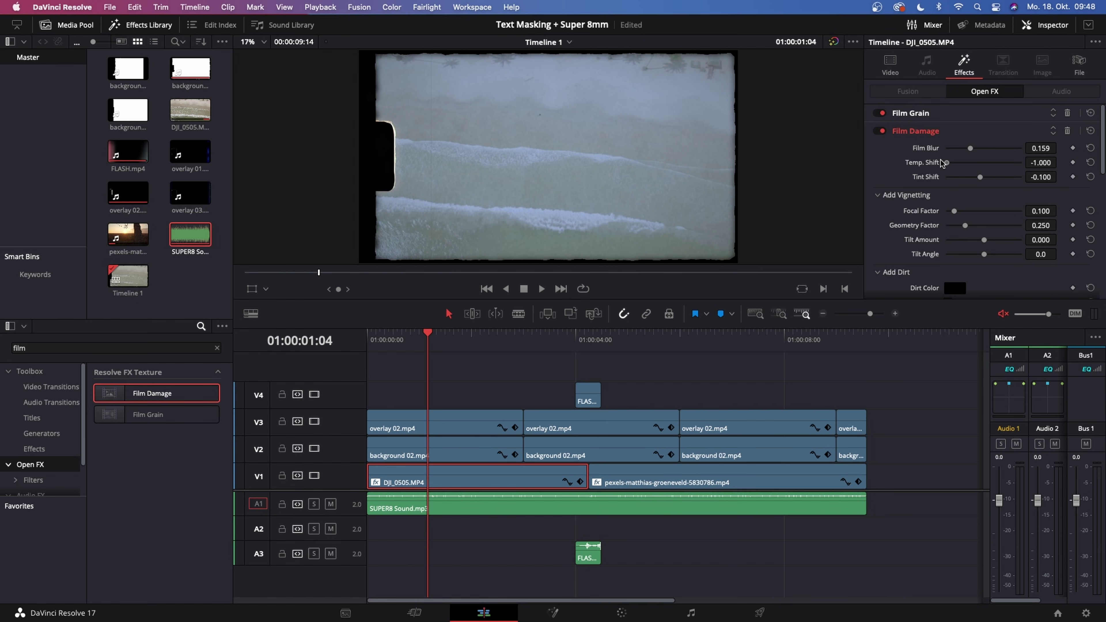
{"action": "left_click_drag", "start_coordinate": [949, 164], "coordinate": [1000, 164]}
{"action": "left_click", "coordinate": [649, 356]}
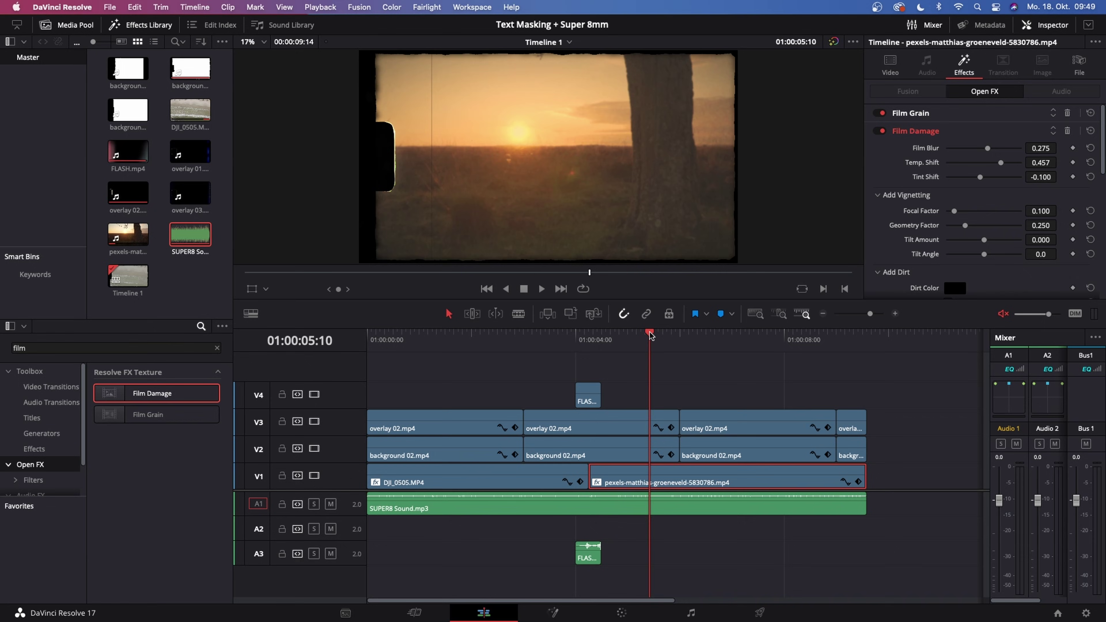
Move the playhead to the flash at 01:00:04:06 and apply Film Damage to the sunset clip
{"action": "left_click_drag", "start_coordinate": [650, 335], "coordinate": [588, 334]}
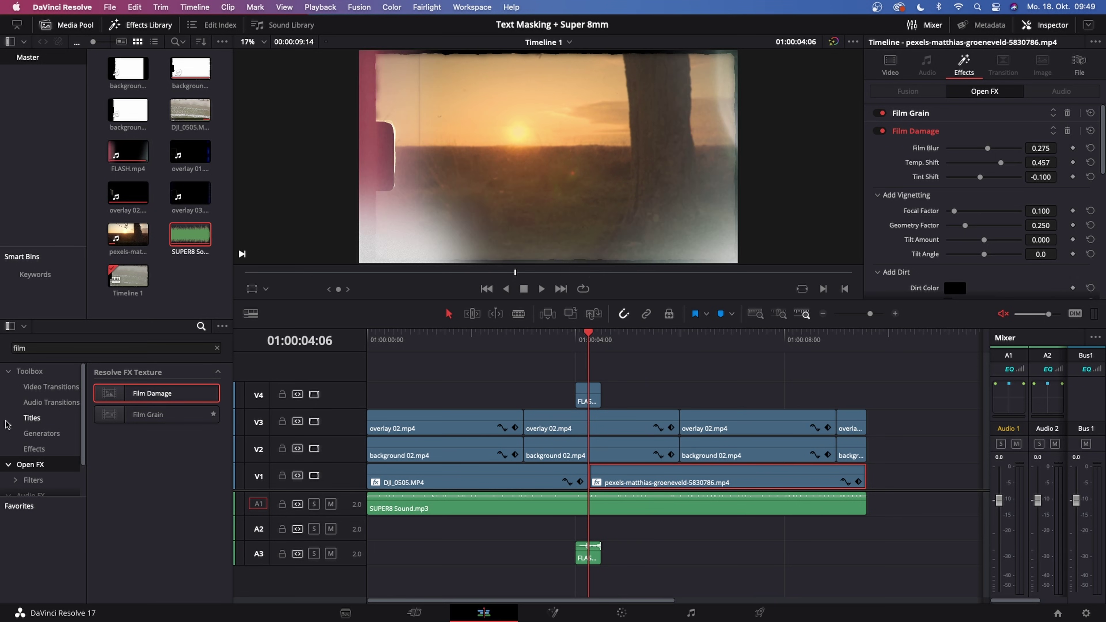
{"action": "double_click", "coordinate": [148, 394]}
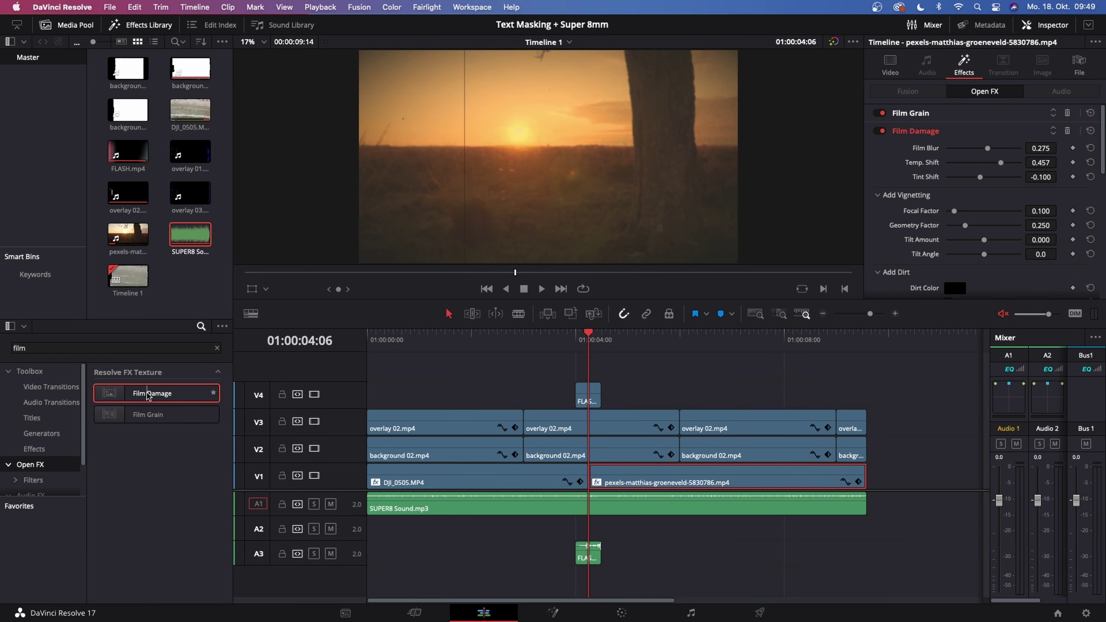